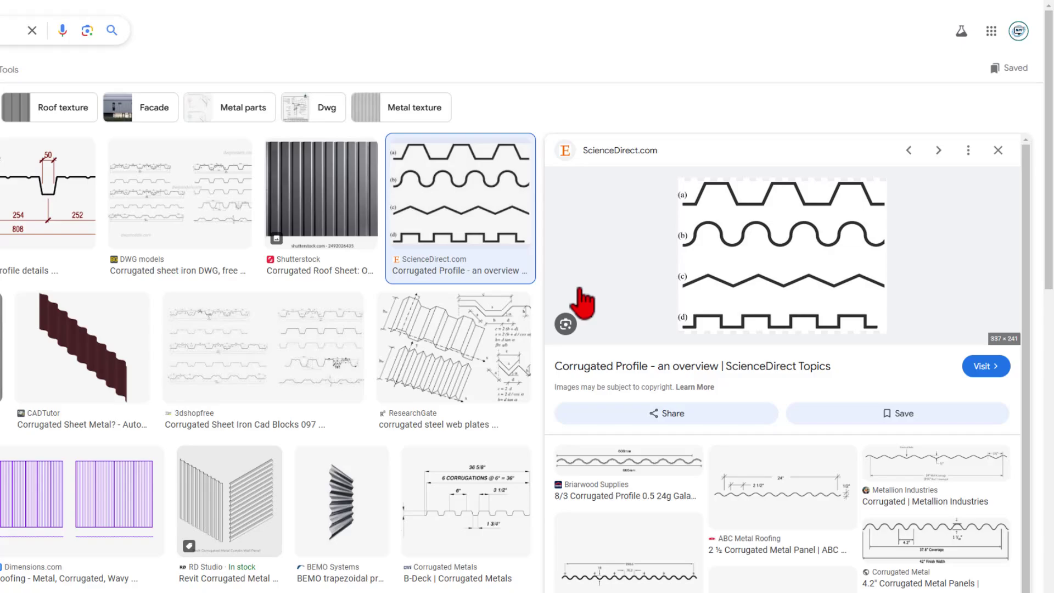
Capture just the rounded wave profile (b) in Snagit and erase its (b) label.
key("Print")
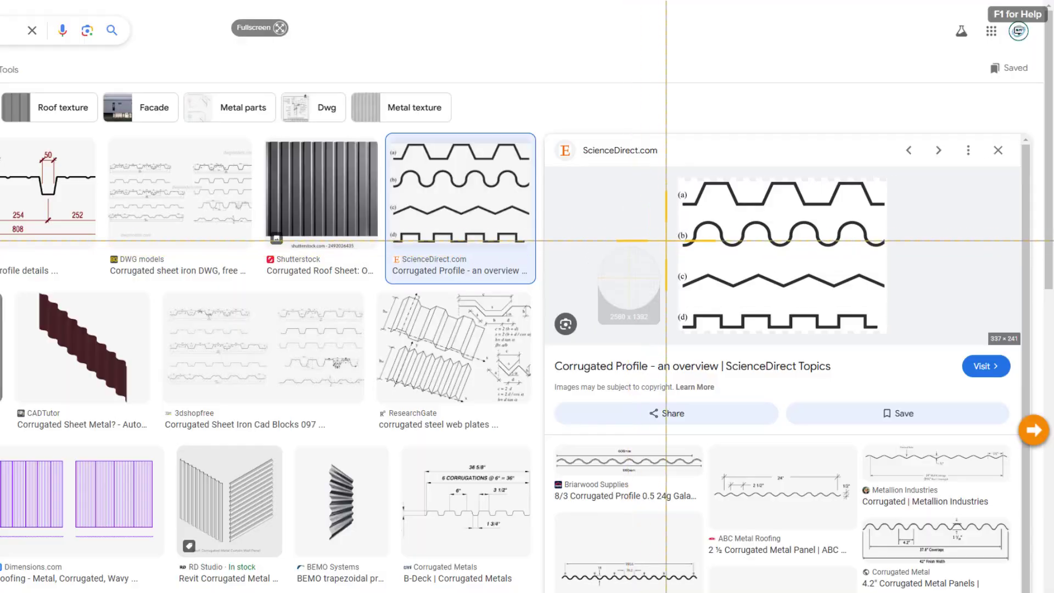
left_click_drag(681, 214, 885, 253)
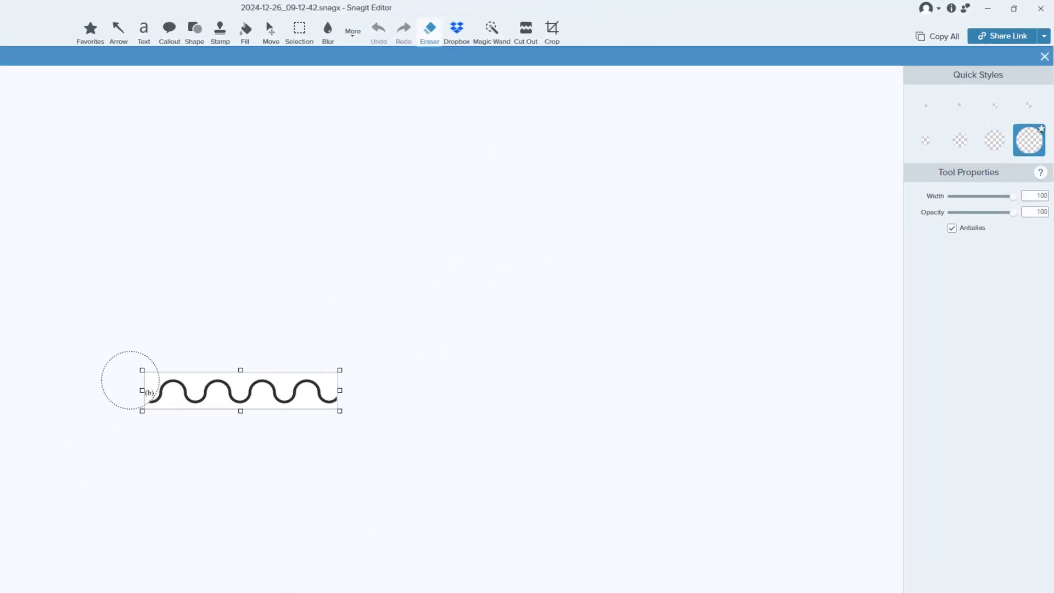
left_click(130, 380)
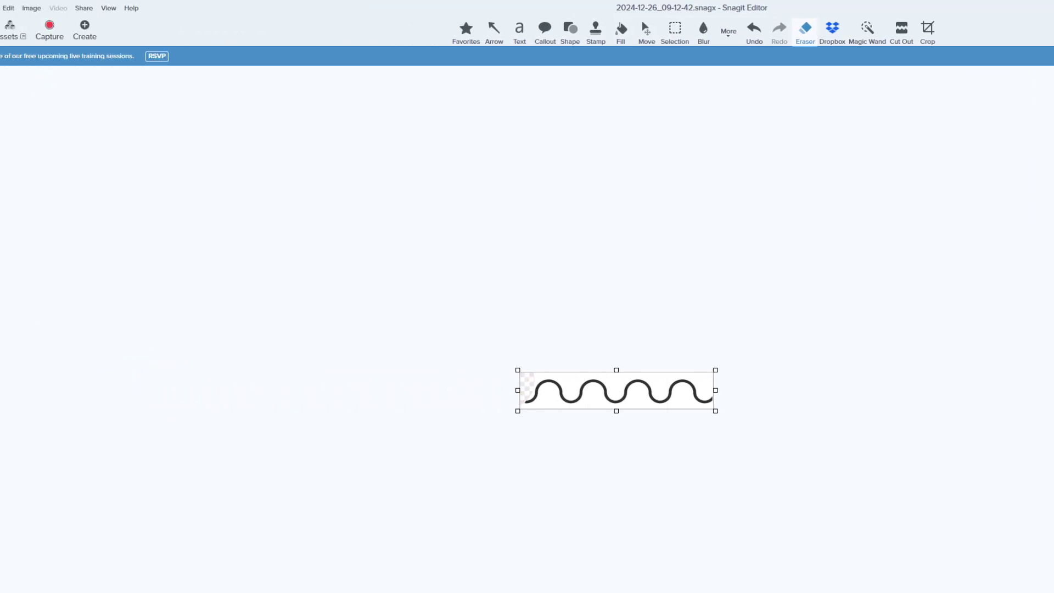
Set the image canvas colour to white, sampled from the picture.
left_click(32, 7)
left_click(42, 204)
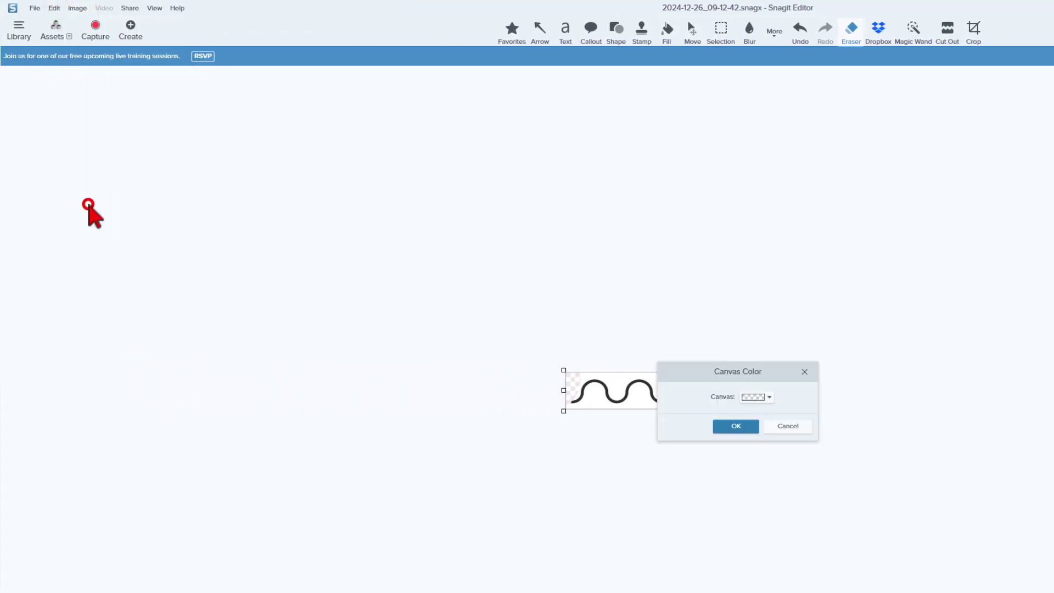
left_click(752, 397)
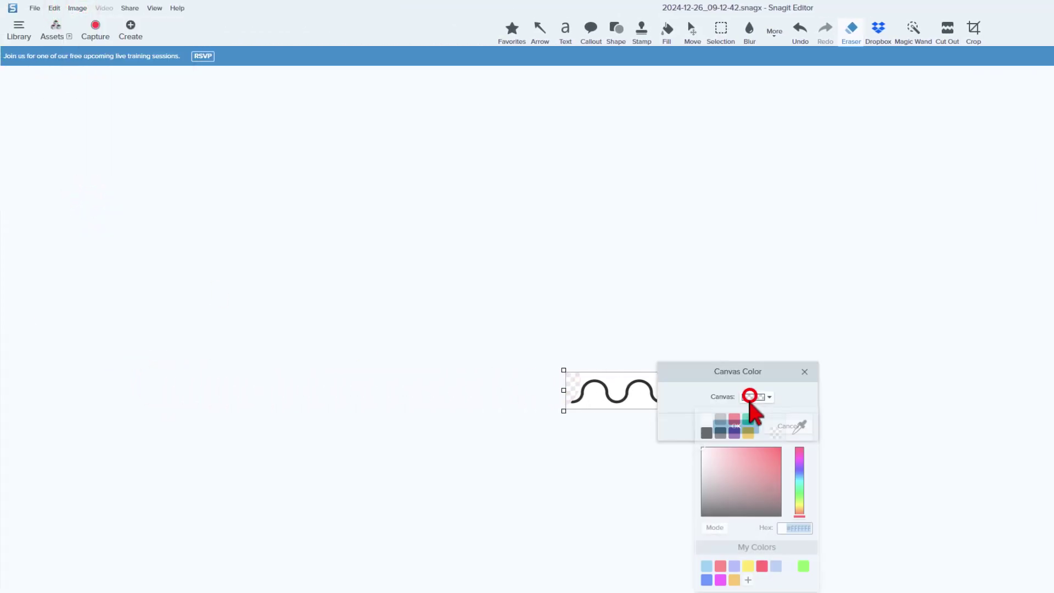
left_click(800, 427)
left_click(596, 401)
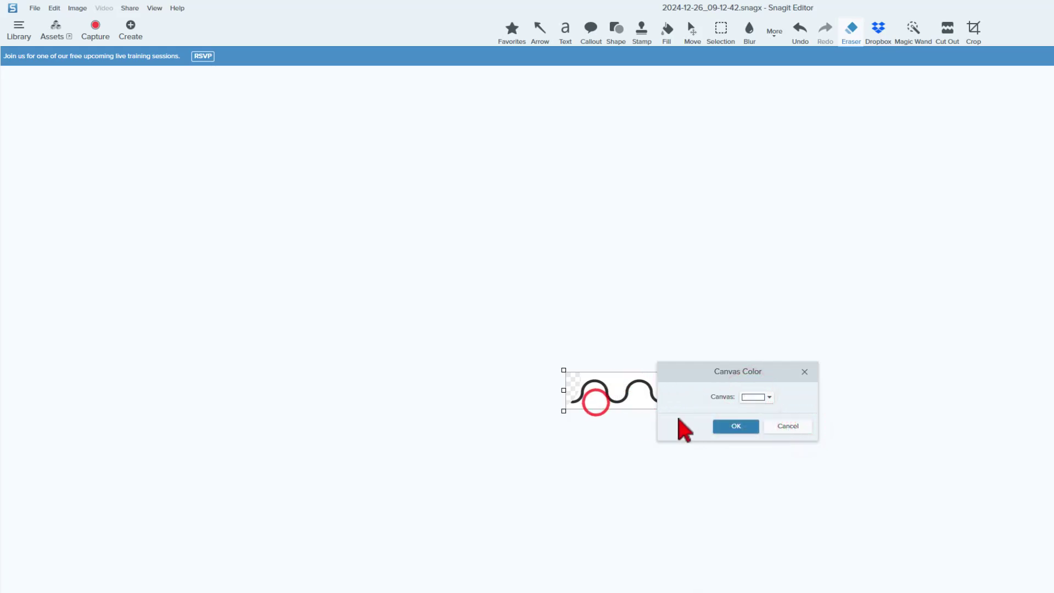
left_click(736, 427)
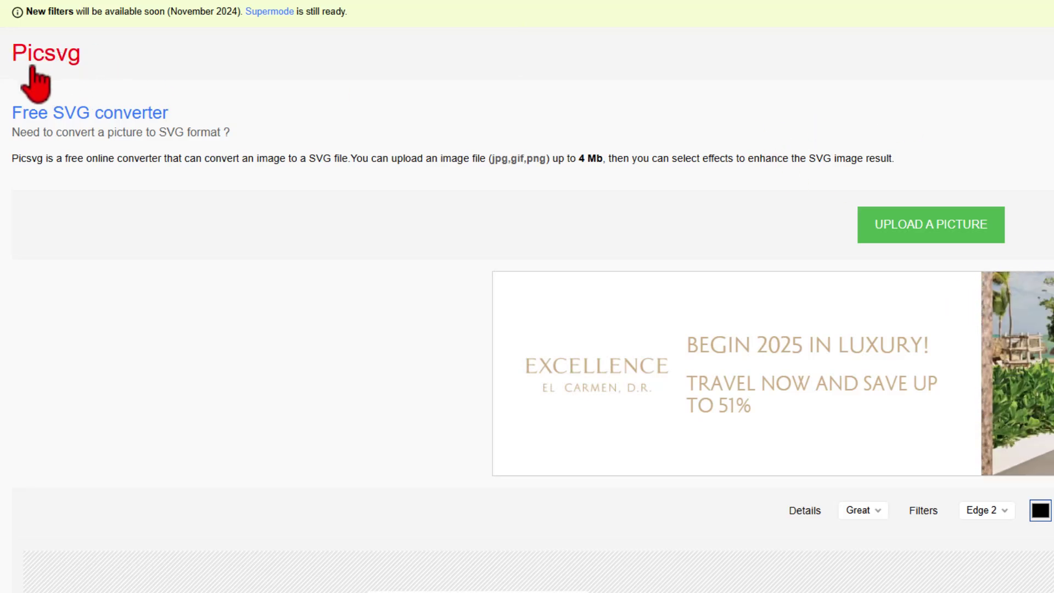
Upload the wave capture to Picsvg, apply the Internal 2 filter, and save the SVG to Downloads.
left_click(957, 224)
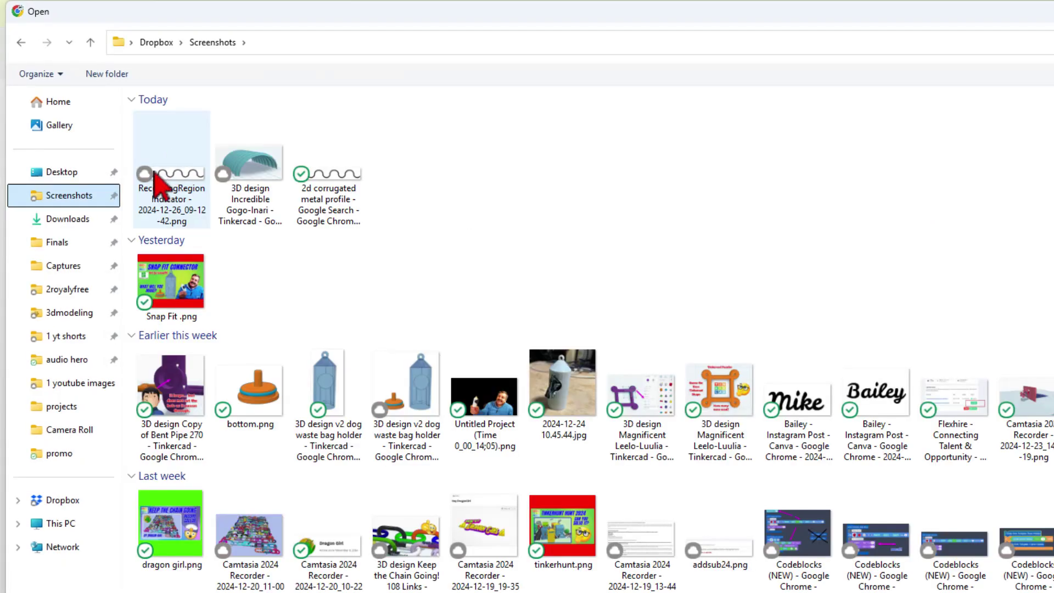
double_click(171, 178)
scroll(165, 164, "down", 5)
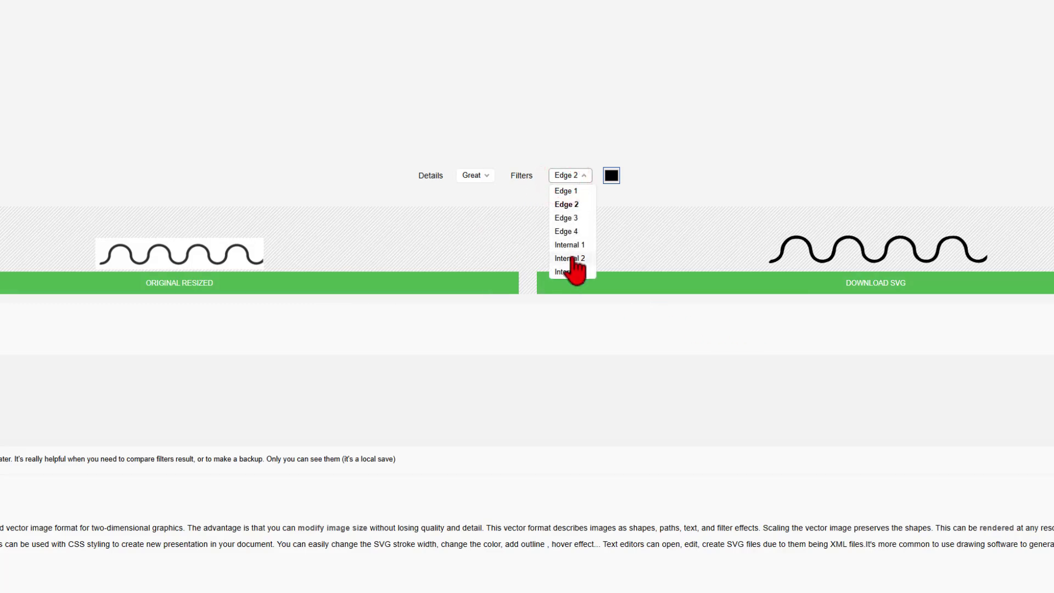
left_click(571, 256)
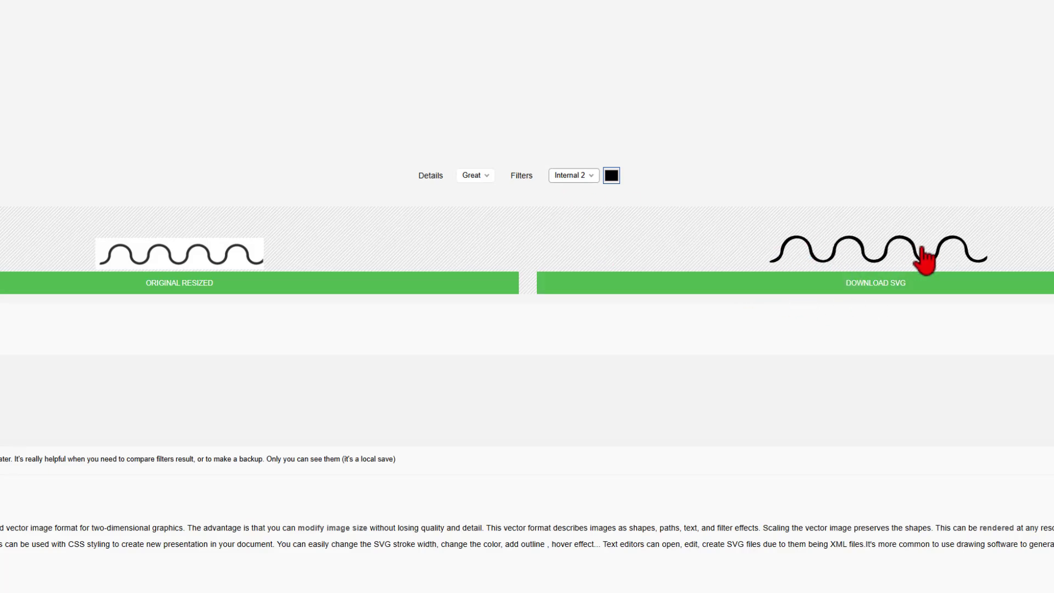
left_click(885, 291)
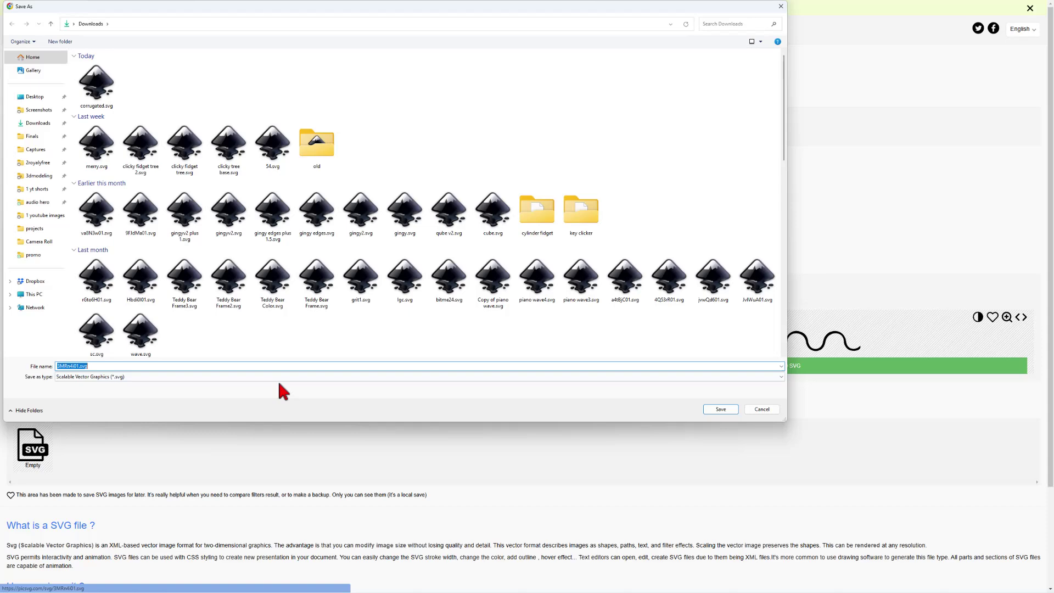
left_click(720, 410)
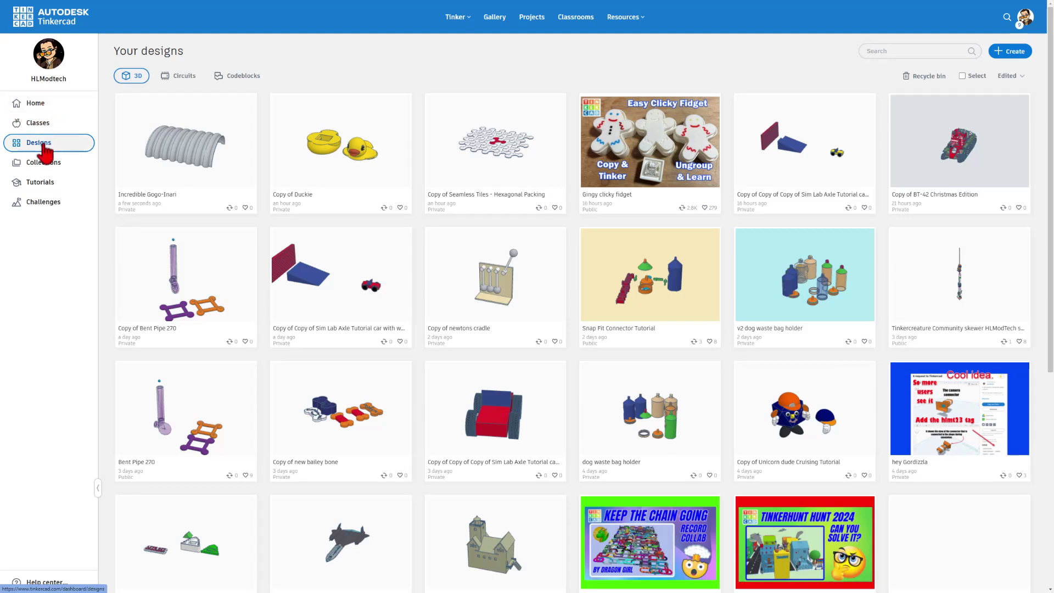
Create a new Tinkercad 3D design titled 'round roof'.
left_click(1010, 55)
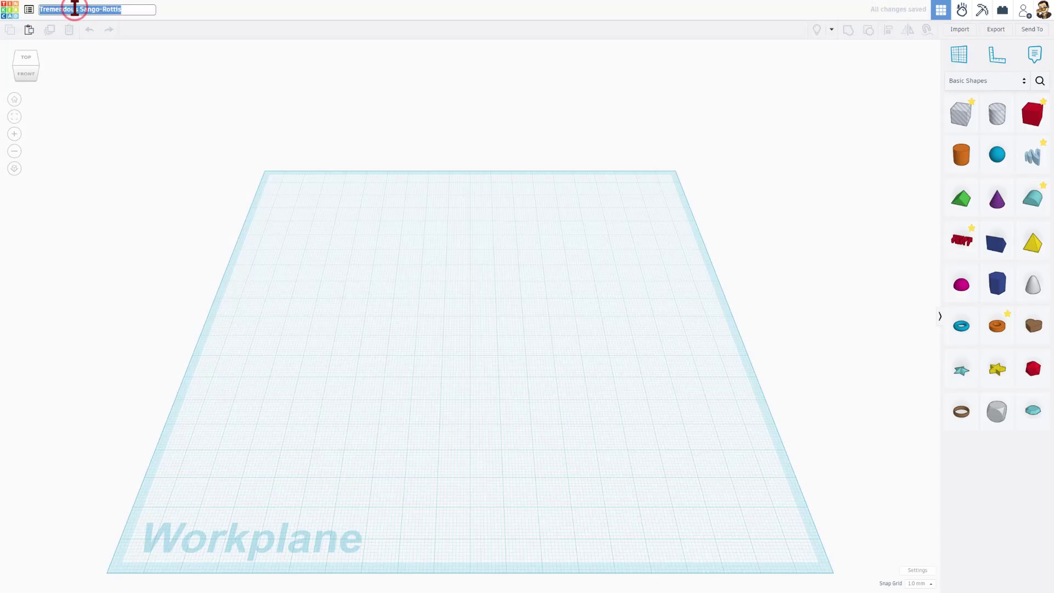
type("round roof")
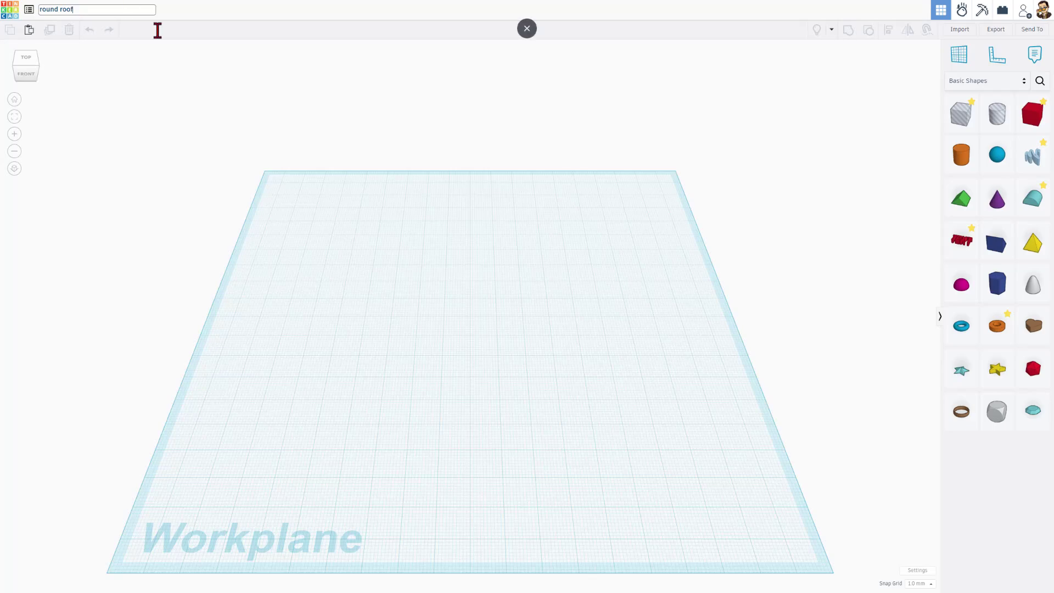
left_click(301, 356)
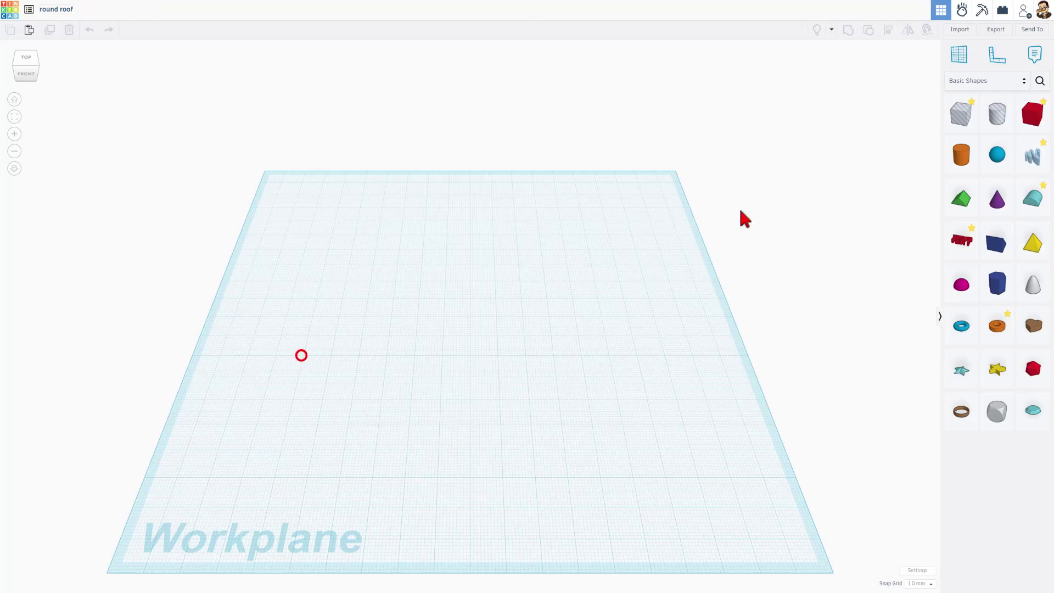
Import corrugated.svg from Downloads, centred on Art, with width 50.
left_click(966, 27)
left_click(518, 301)
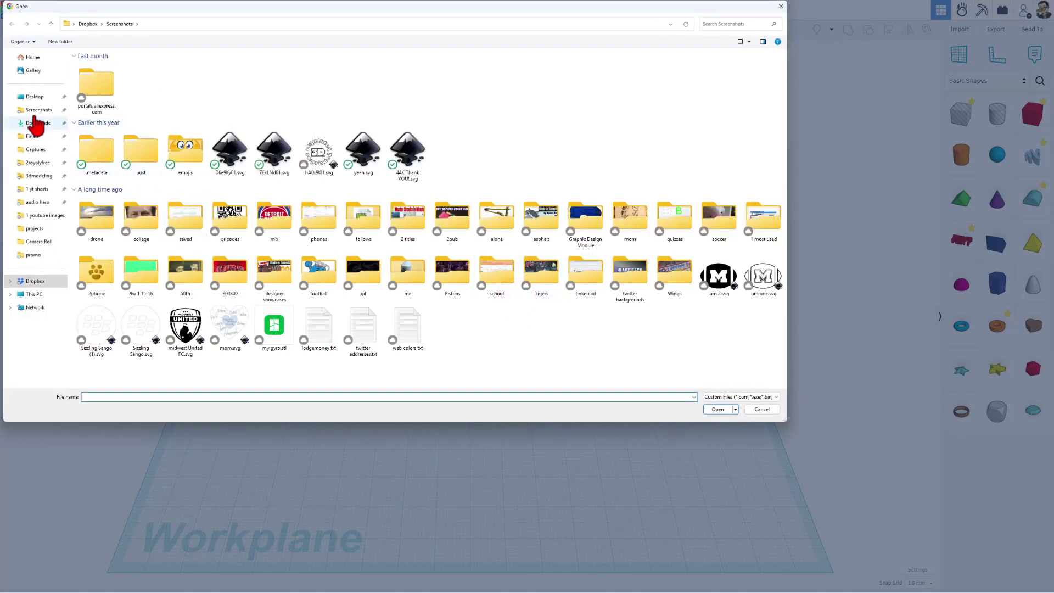
left_click(36, 123)
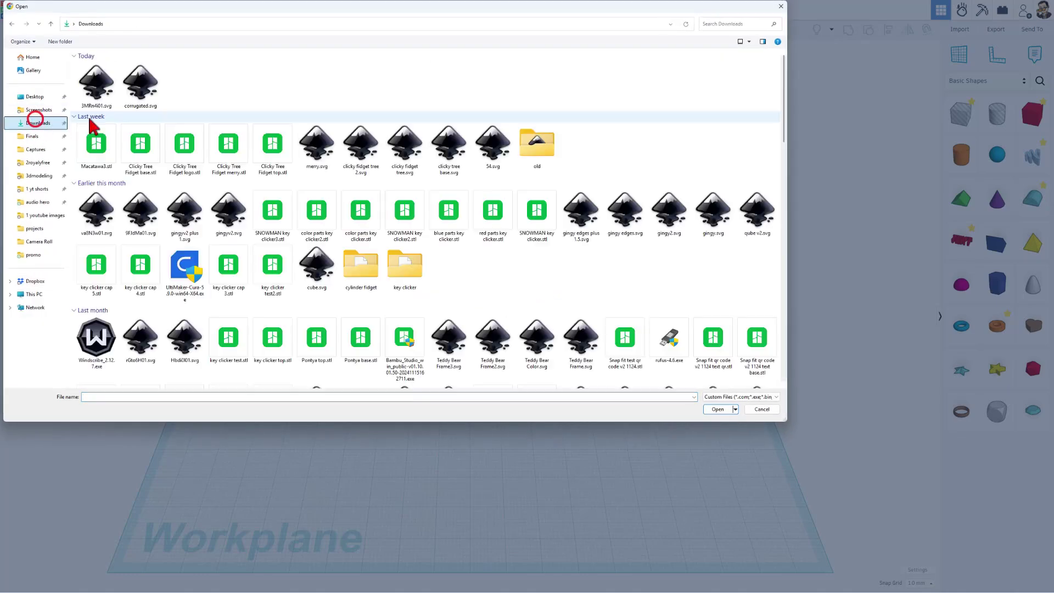
double_click(143, 91)
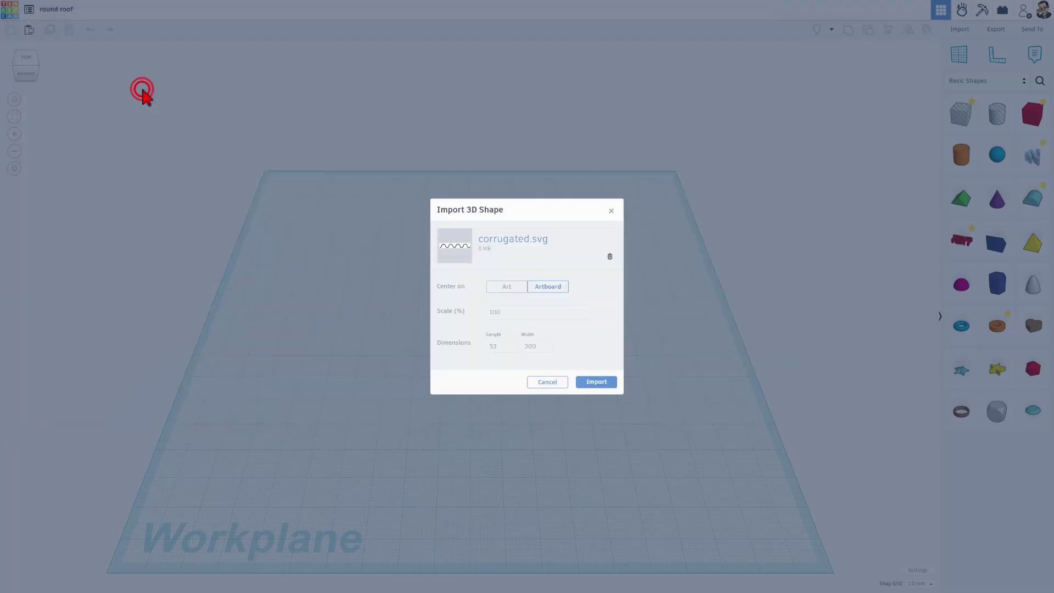
left_click(509, 288)
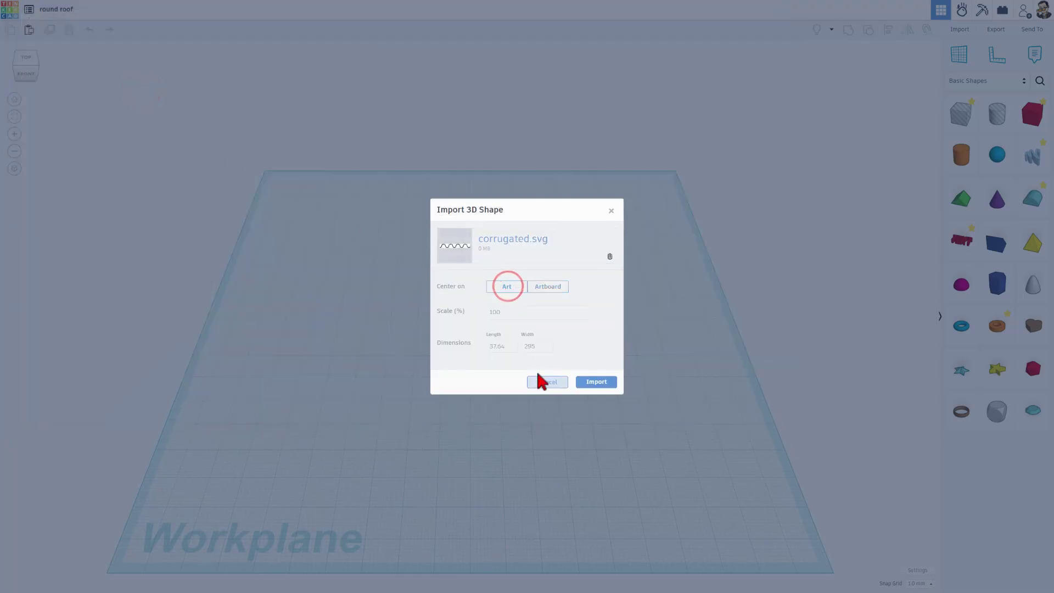
double_click(526, 346)
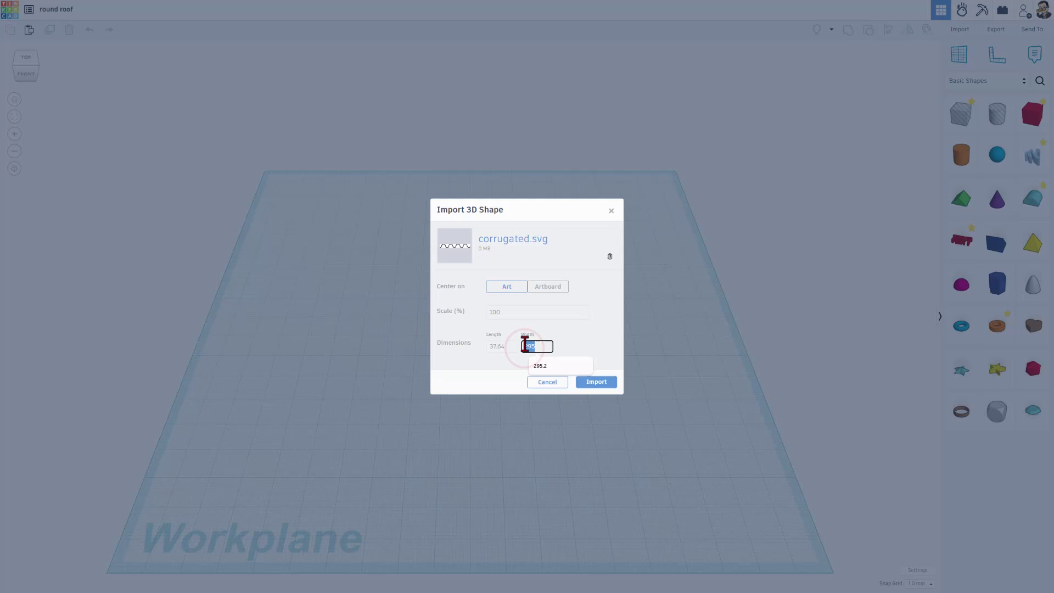
type("50")
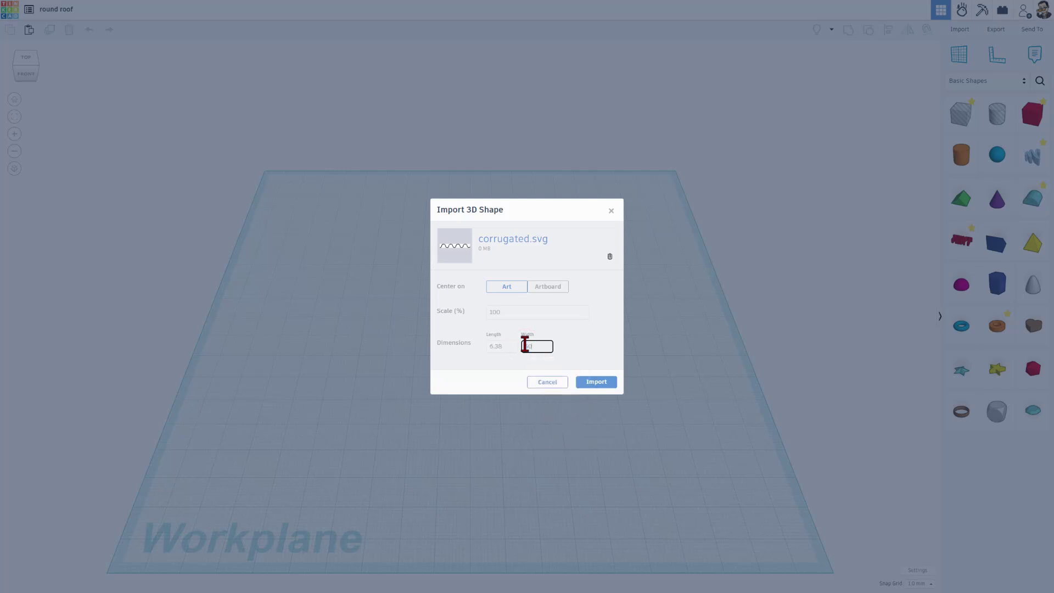
left_click(598, 383)
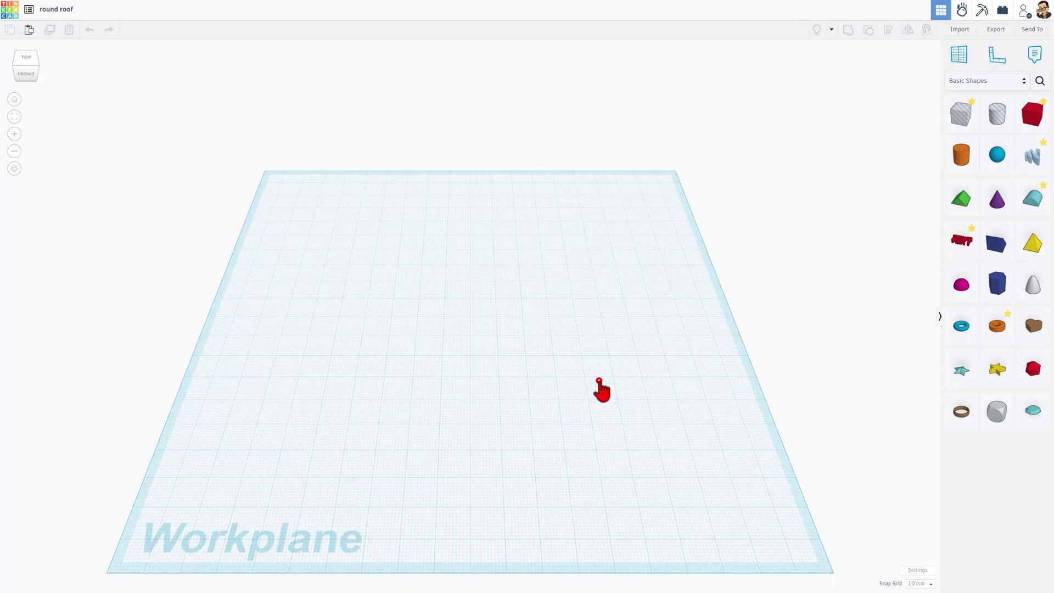
Move the wave shape to the workplane's upper-left and bring up the shape search.
right_click_drag(462, 388, 492, 325)
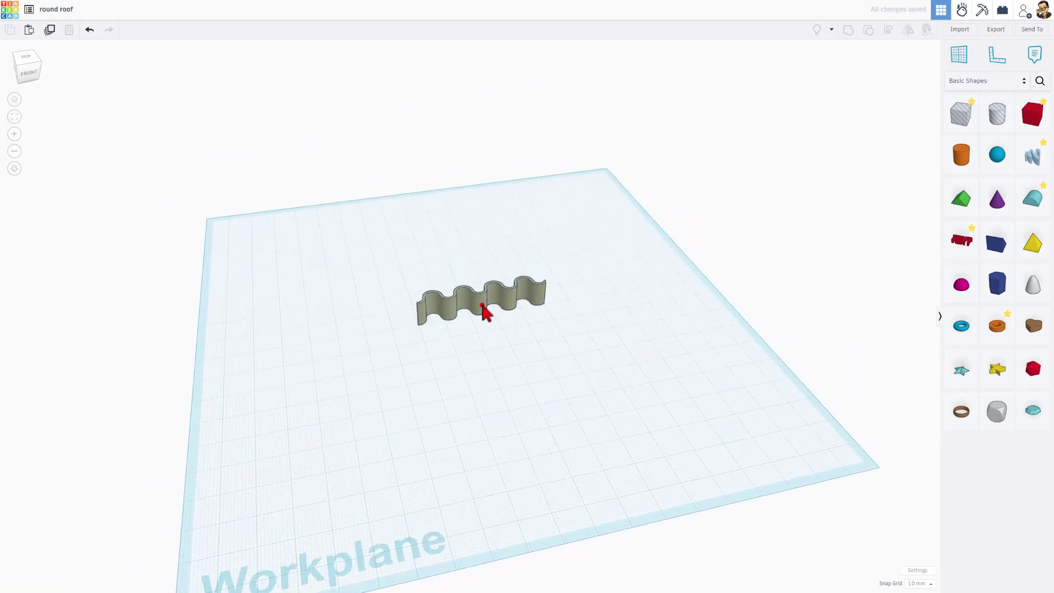
left_click_drag(483, 307, 290, 254)
right_click_drag(308, 314, 372, 258)
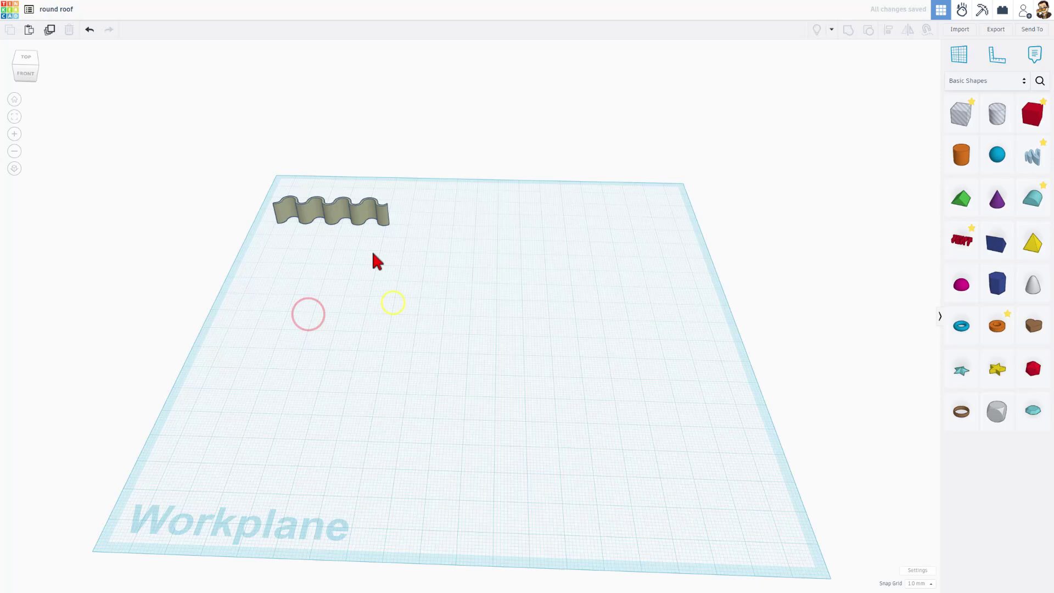
right_click_drag(401, 311, 346, 247)
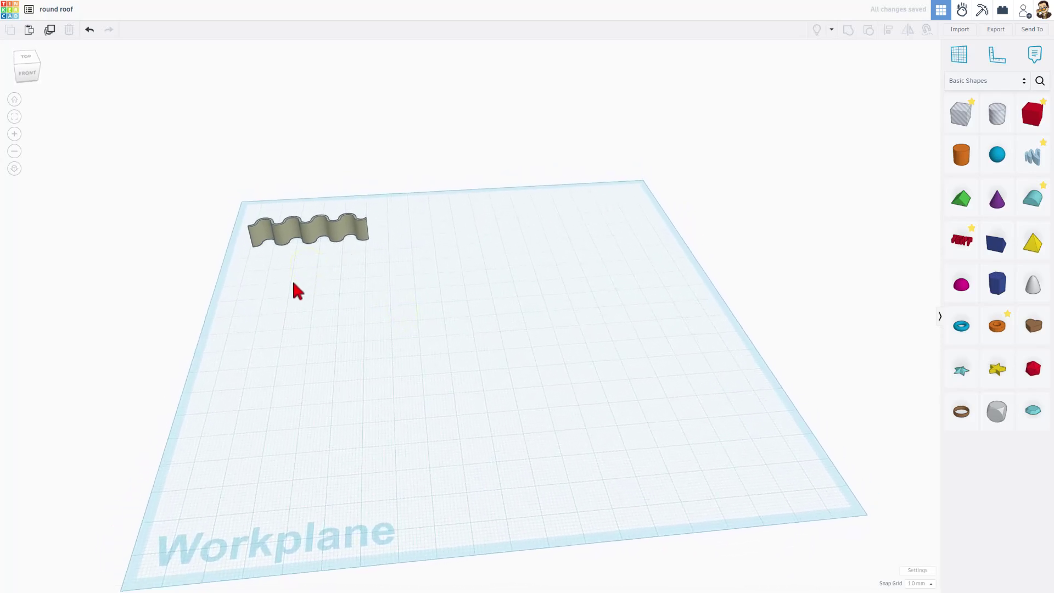
left_click(1040, 80)
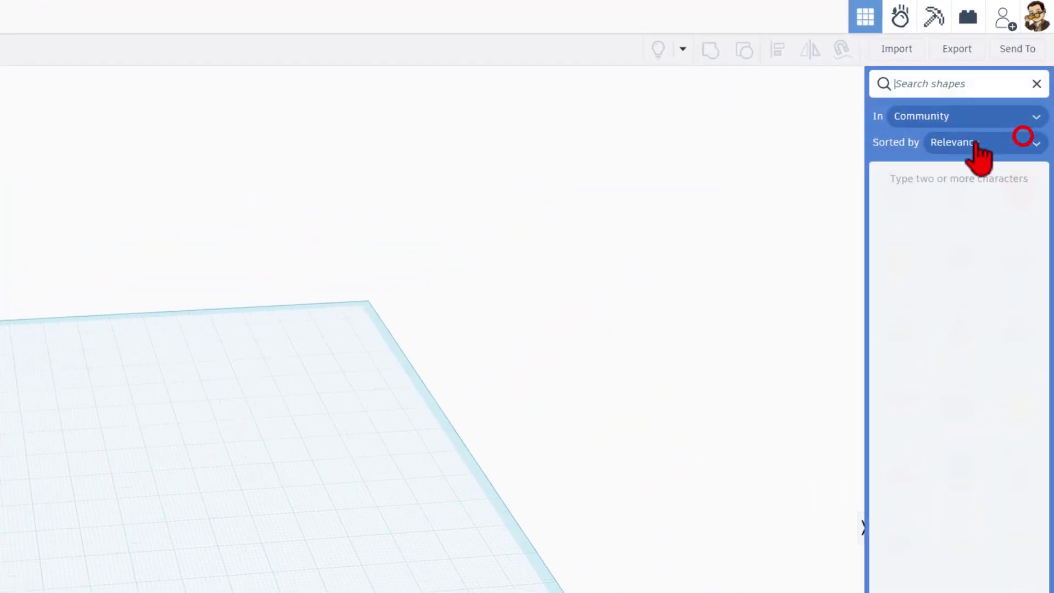
Search shapes for 'svg' and place the SVG Revolver on the workplane.
left_click(902, 86)
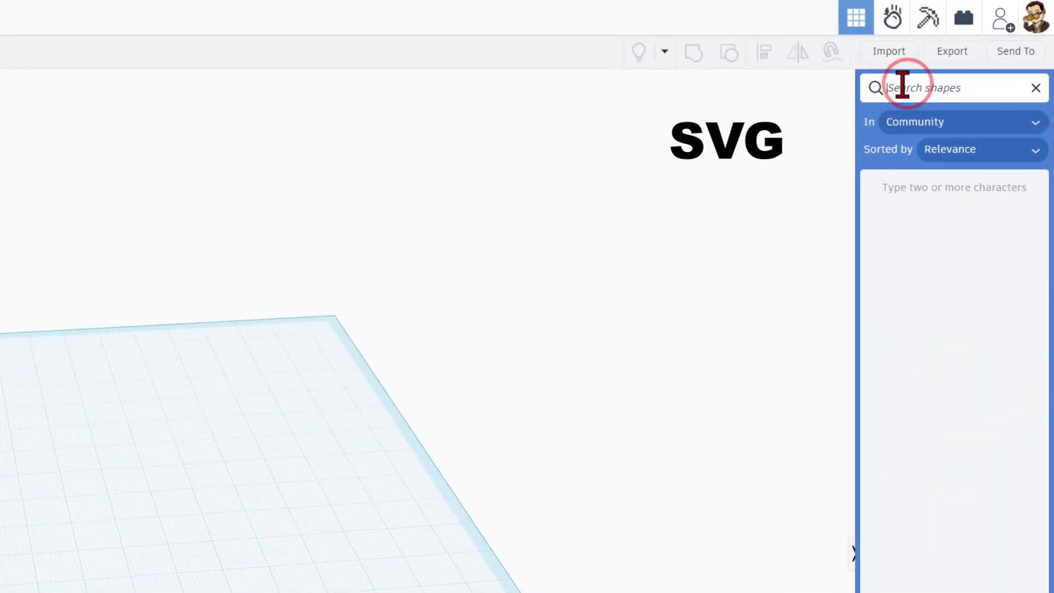
type("svg")
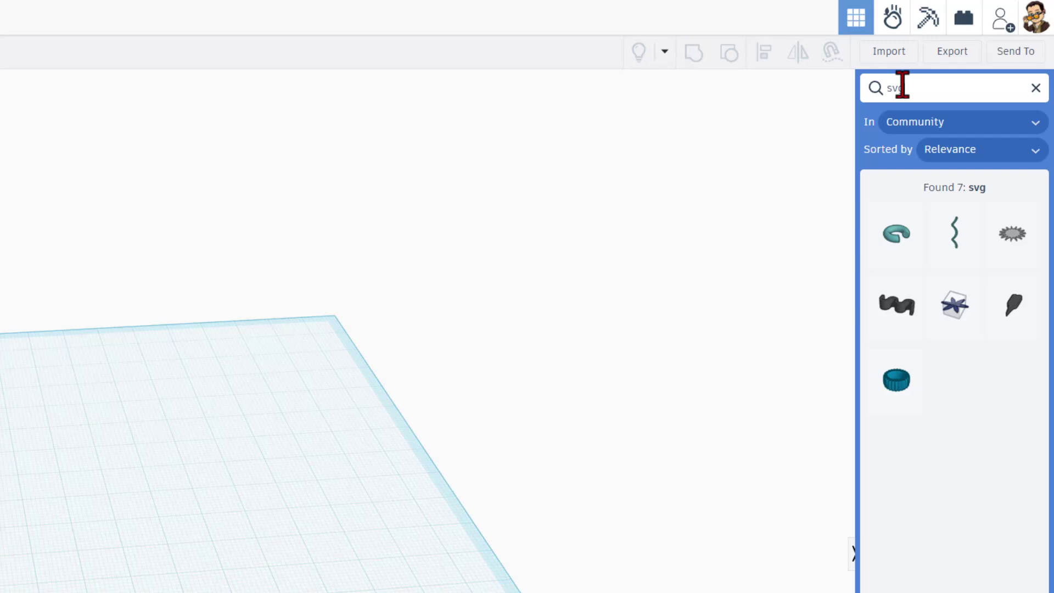
left_click_drag(898, 236, 44, 538)
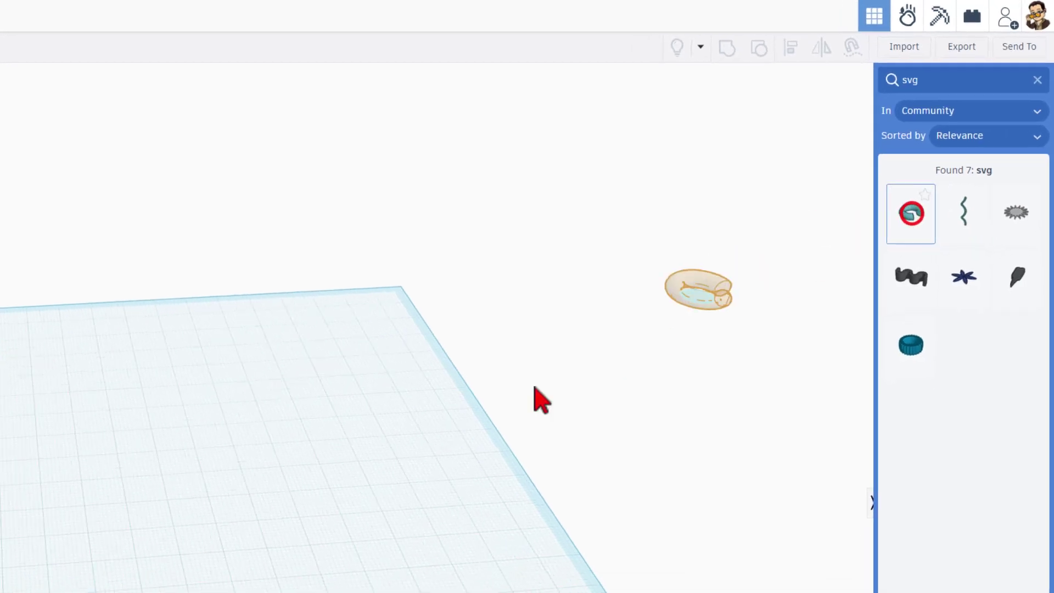
left_click_drag(329, 387, 320, 394)
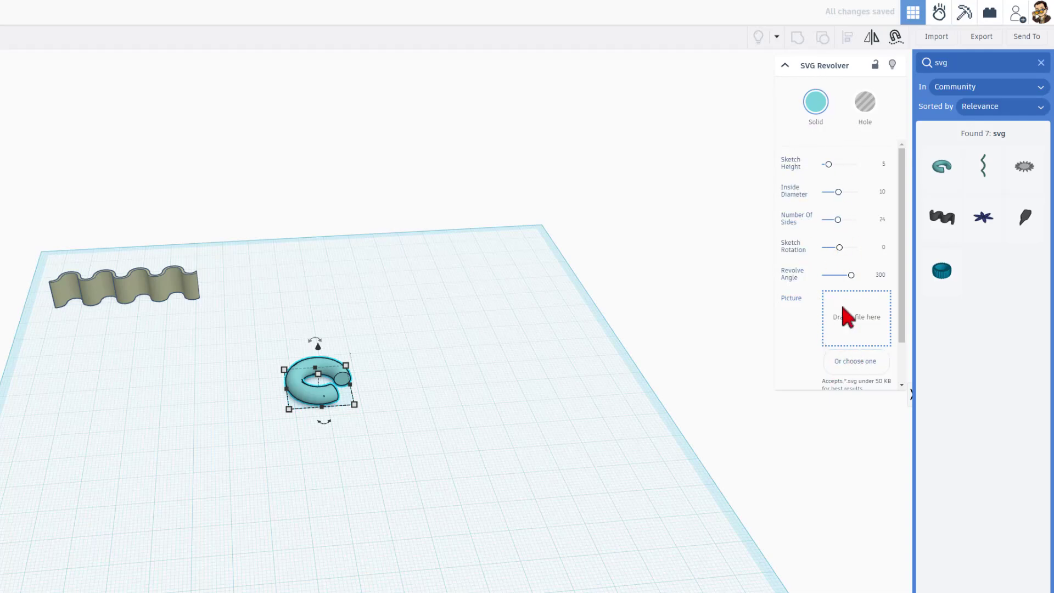
left_click(854, 354)
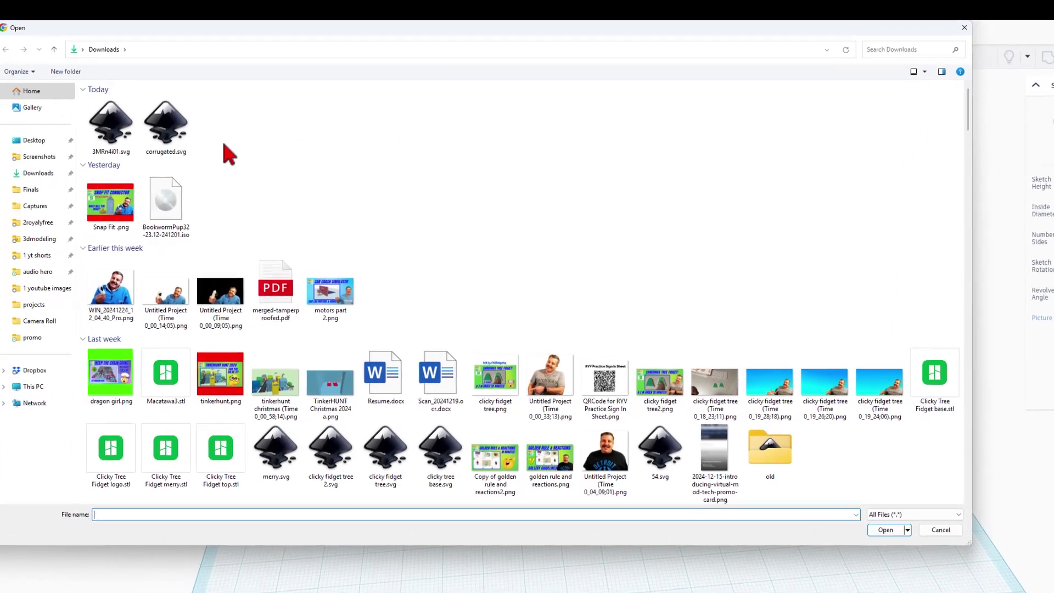
double_click(167, 127)
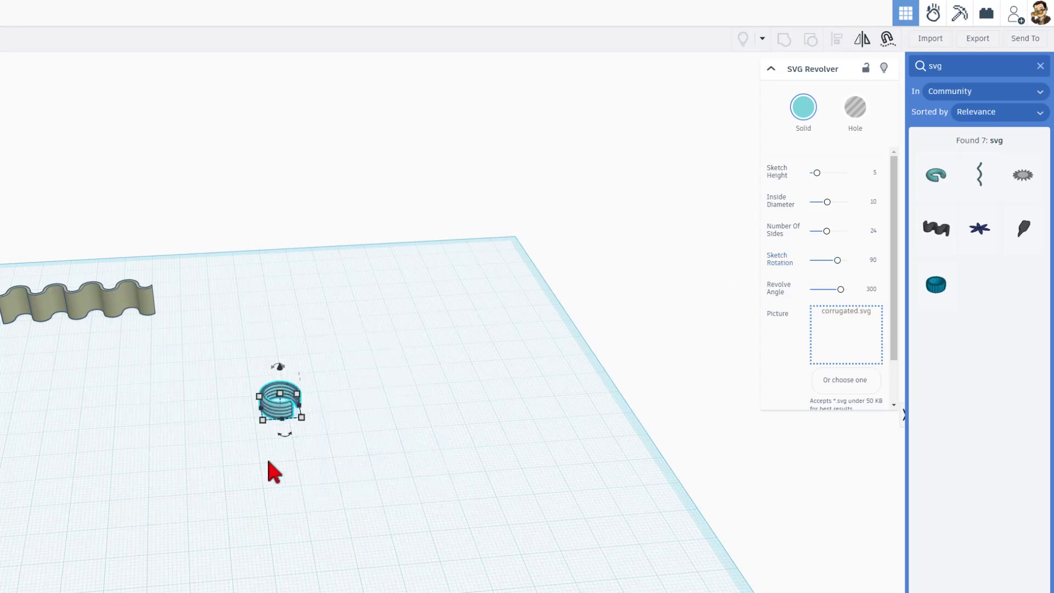
Move the revolved shape left and down, and set Inside Diameter to its maximum of 20.
scroll(268, 447, "down", 2)
scroll(281, 426, "up", 3)
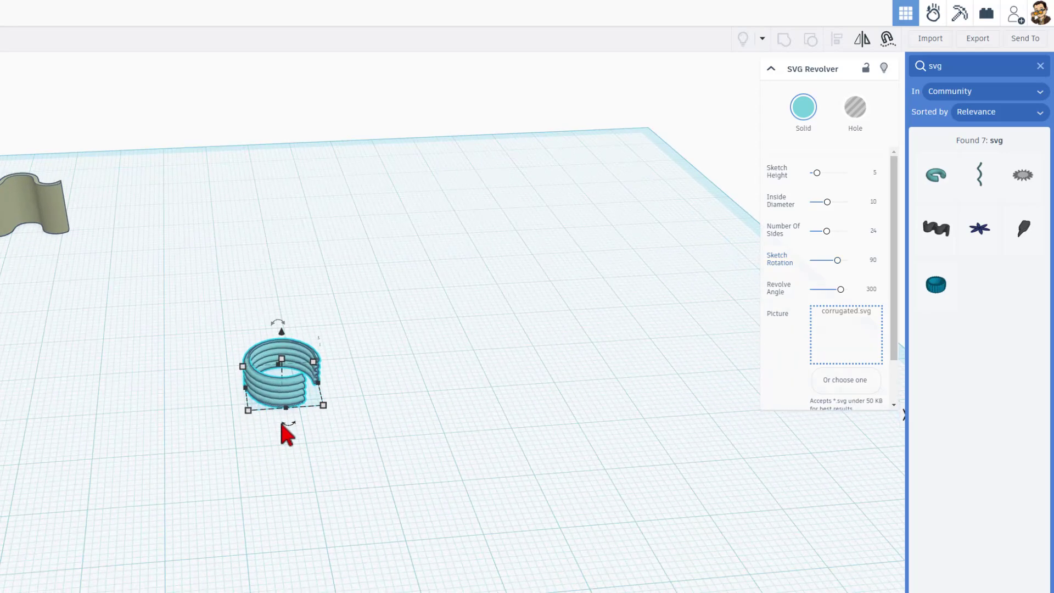
right_click_drag(281, 426, 277, 448)
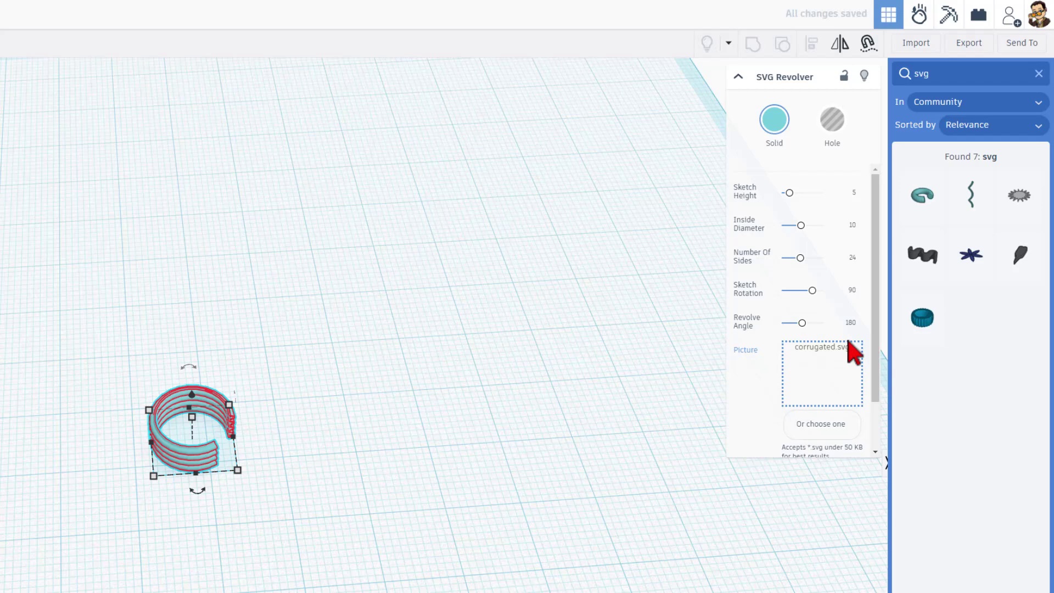
mouse_move(255, 480)
right_mouse_down()
mouse_move(109, 468)
mouse_move(56, 447)
mouse_move(247, 447)
mouse_move(261, 475)
right_mouse_up()
scroll(258, 473, "up", 2)
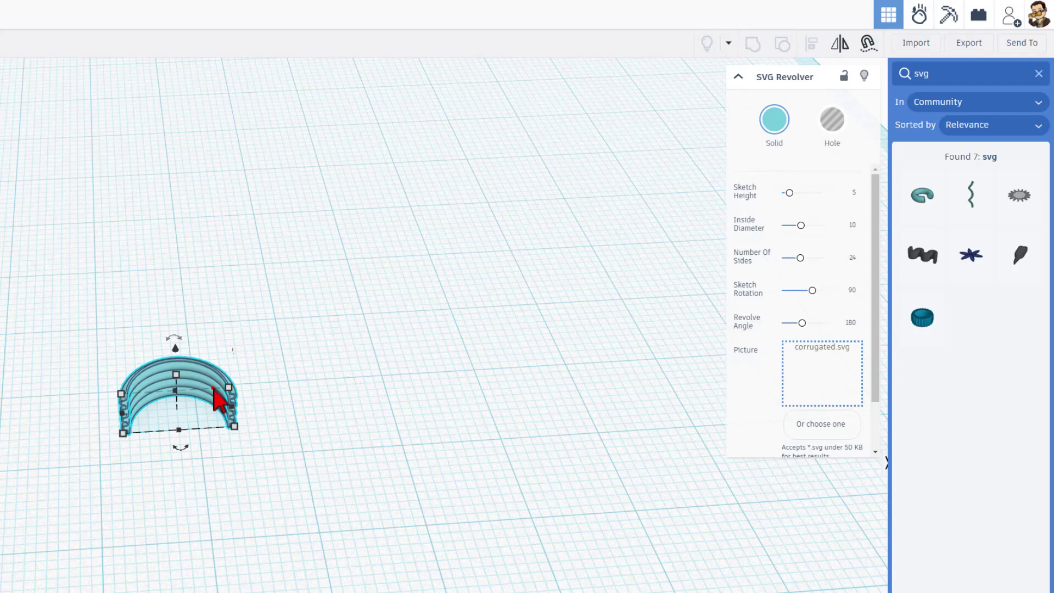
left_click_drag(214, 389, 193, 412)
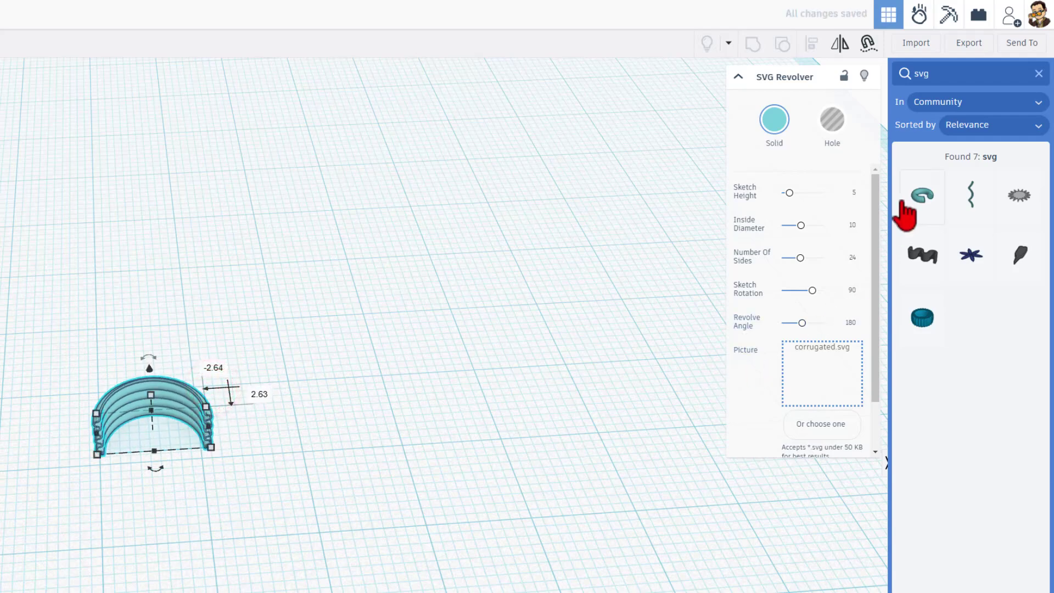
left_click_drag(833, 226, 856, 227)
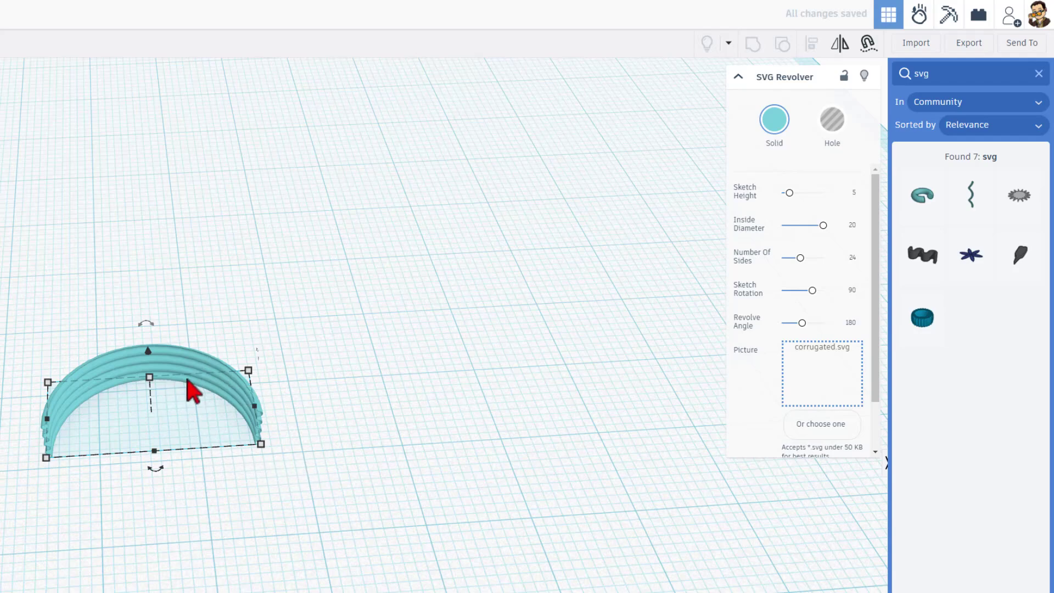
scroll(326, 483, "down", 2)
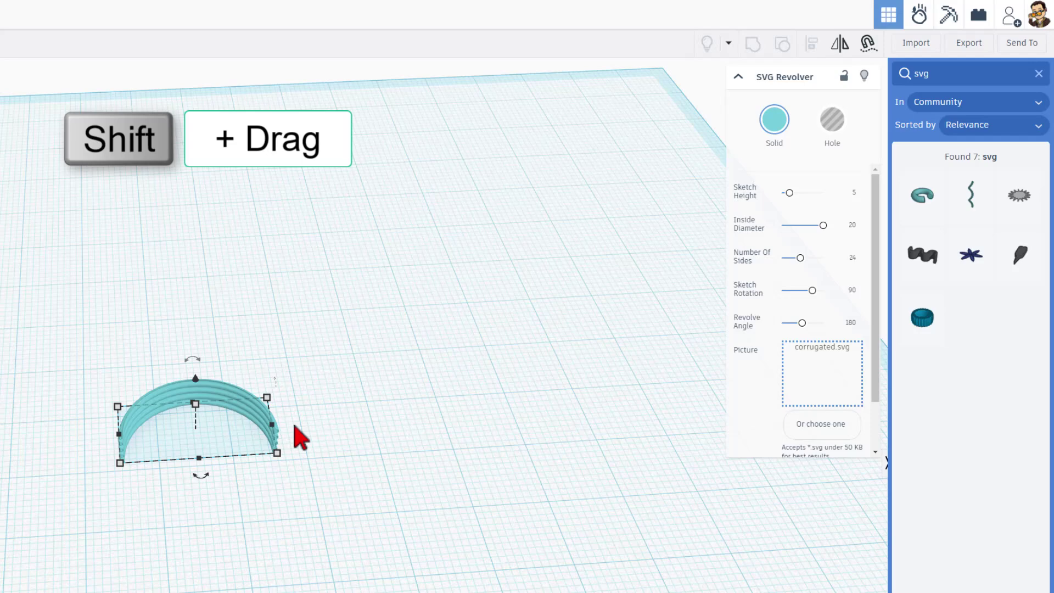
Scale the arch proportionally to 55 wide and start rotating it upright.
left_click_drag(274, 459, 493, 537, "shift")
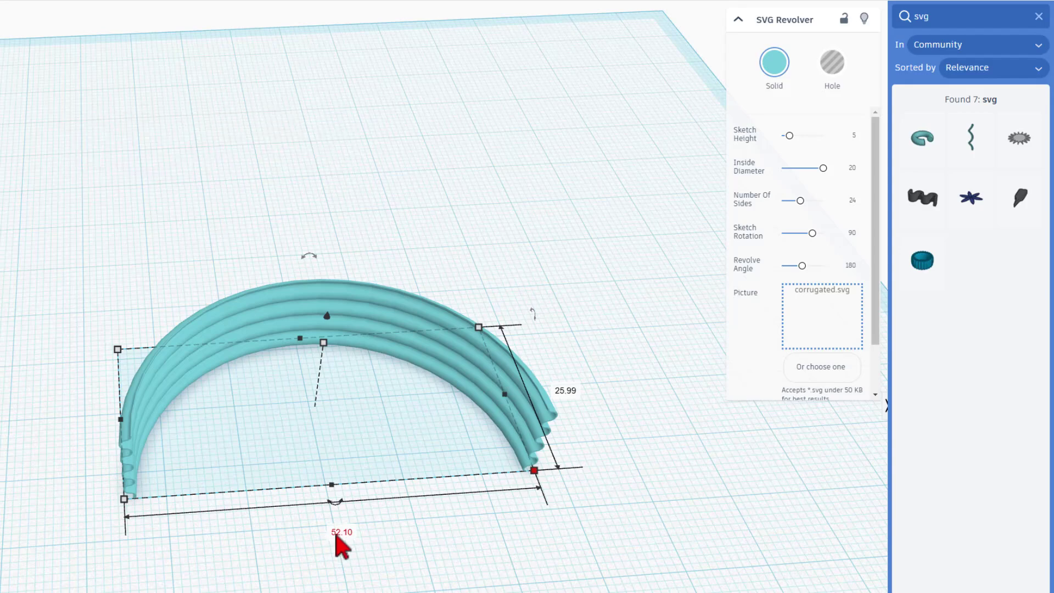
key("Return")
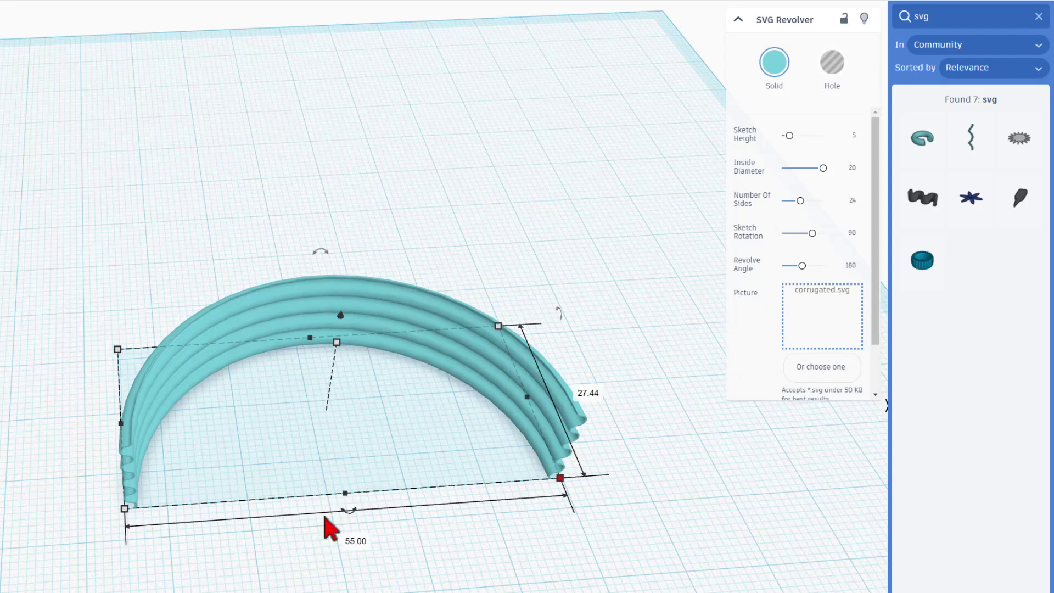
right_click_drag(559, 478, 269, 241)
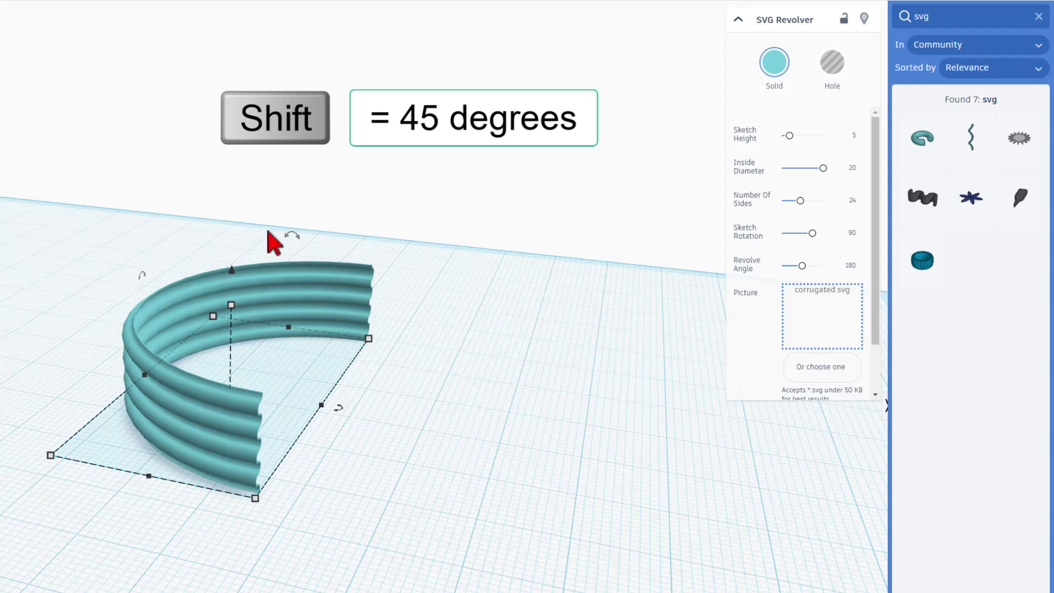
left_click_drag(294, 231, 332, 314, "shift")
Finish standing the arch upright, drop it onto the workplane and duplicate it.
left_click(327, 426)
right_click_drag(393, 485, 122, 460)
left_click(122, 460)
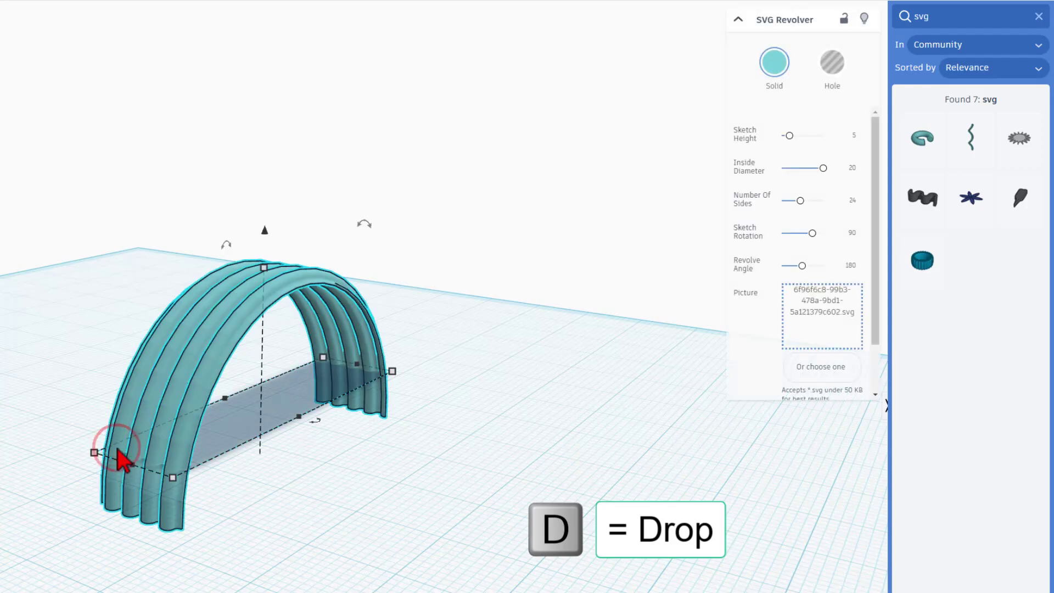
key("ctrl+d")
key("d")
Shift the copy sideways and set a finer snap grid step.
left_click(223, 516)
left_click(172, 451)
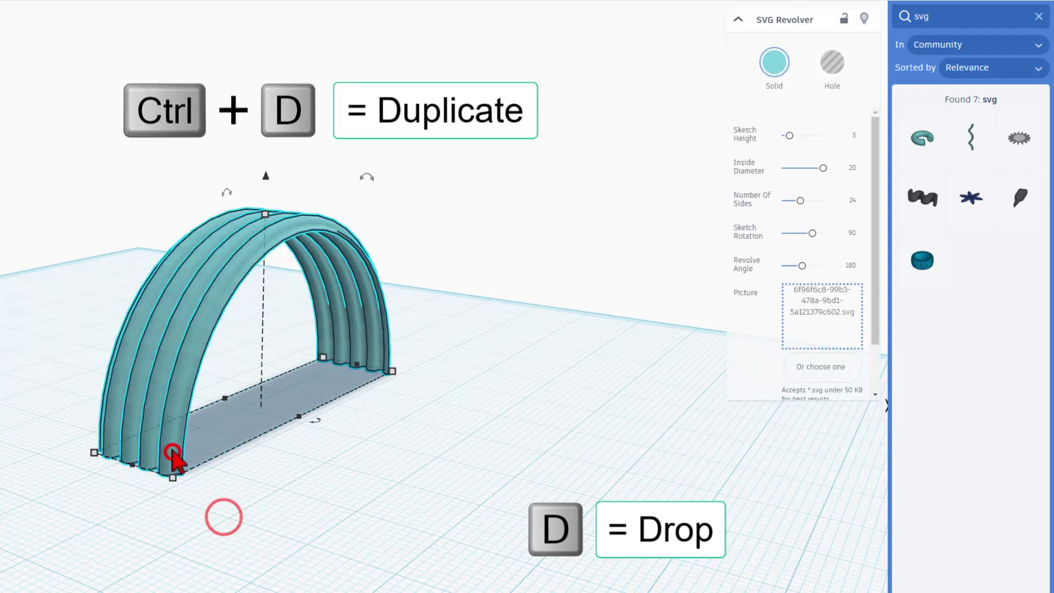
key("shift+Right")
key("shift+Right")
key("shift+Right")
key("shift+Right")
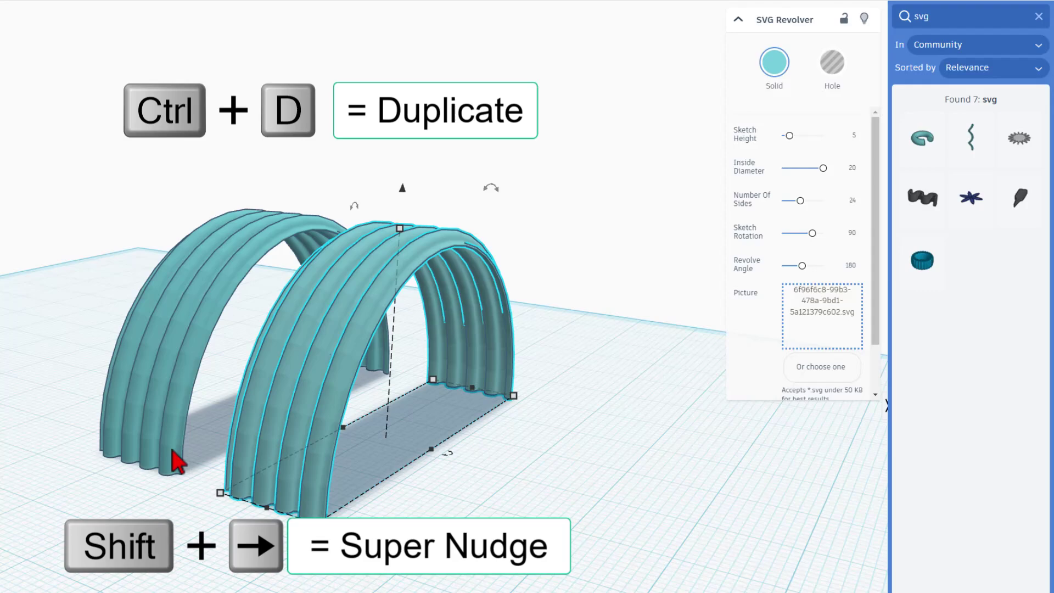
left_click(848, 579)
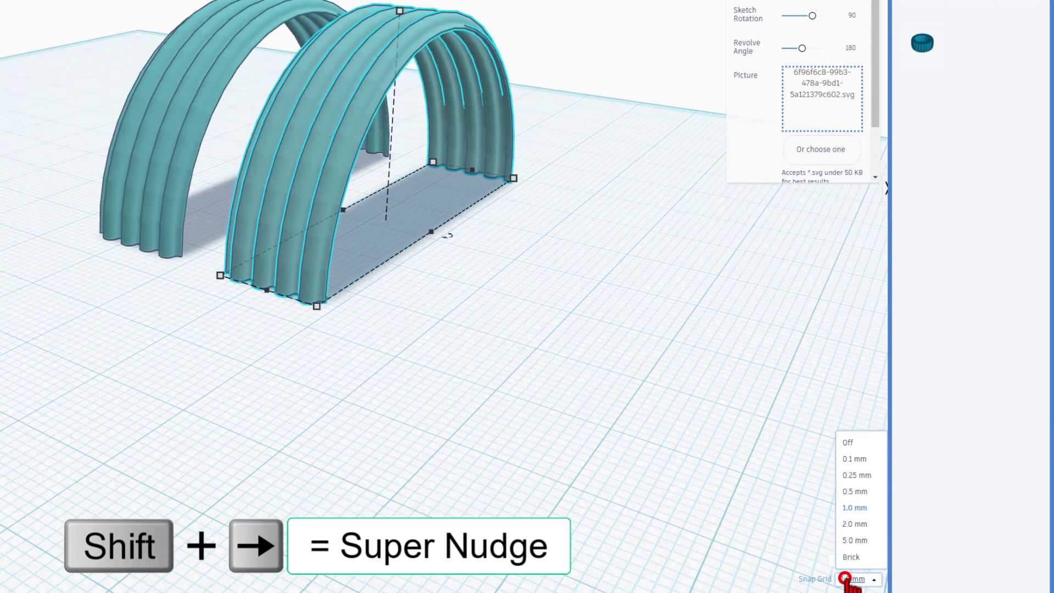
left_click(848, 474)
Nudge the copy left until it butts flush against the original arch.
right_click_drag(341, 471, 400, 299)
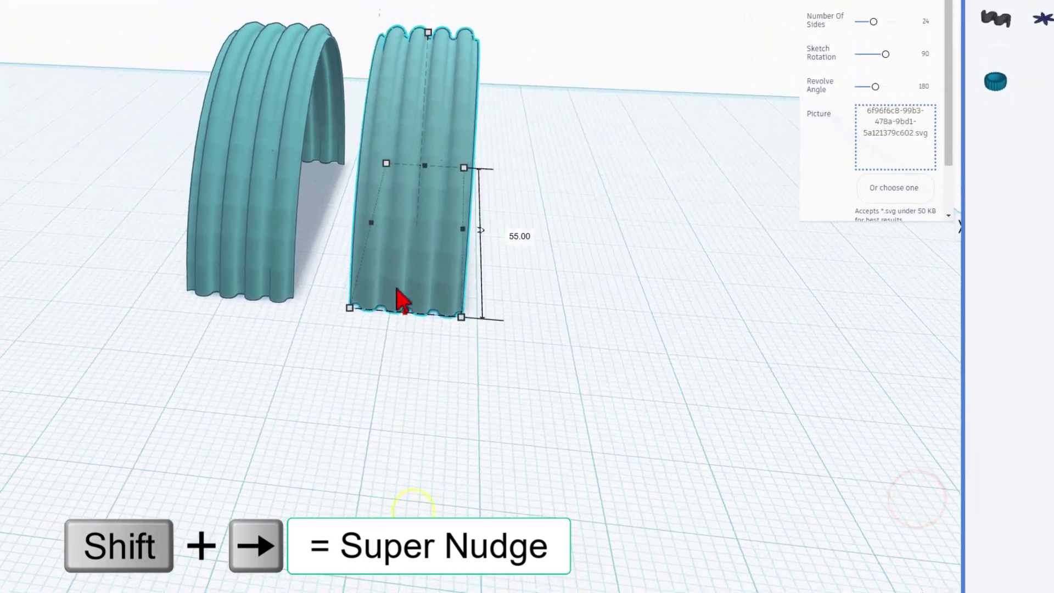
left_click(362, 266)
key("Left")
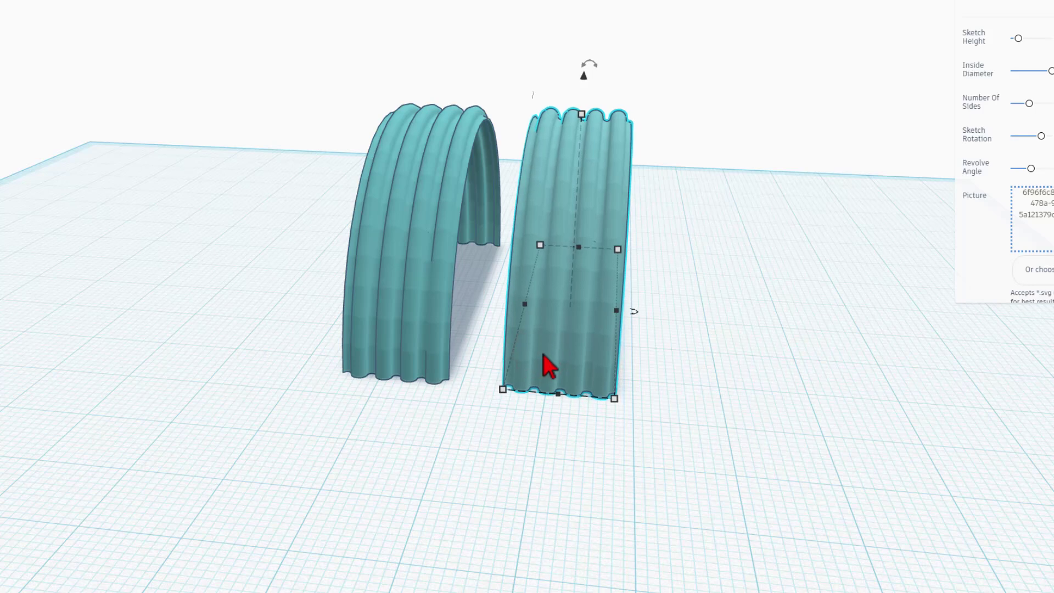
key("Left")
key("Left")
key("Left")
key("Left")
key("Left")
key("Left")
key("Left")
key("Left")
key("Left")
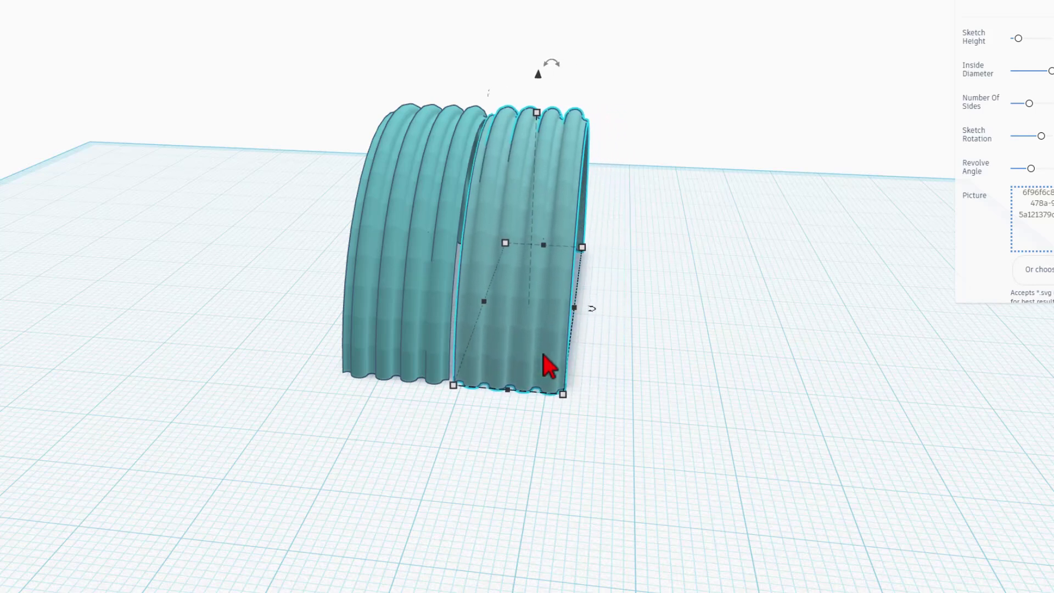
key("Left")
key("Left")
key("Left")
key("Left")
key("Left")
key("Left")
key("Left")
key("Left")
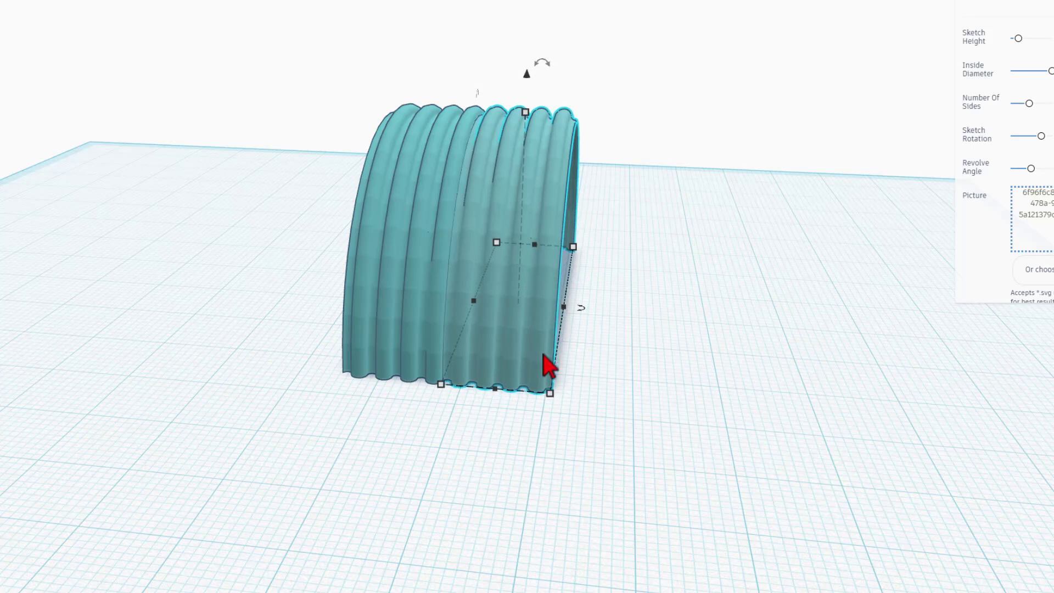
Flatten the whole corrugated roof to a height of 19.10 for a lower, wider arch.
left_click(575, 383)
right_click_drag(575, 383, 461, 401)
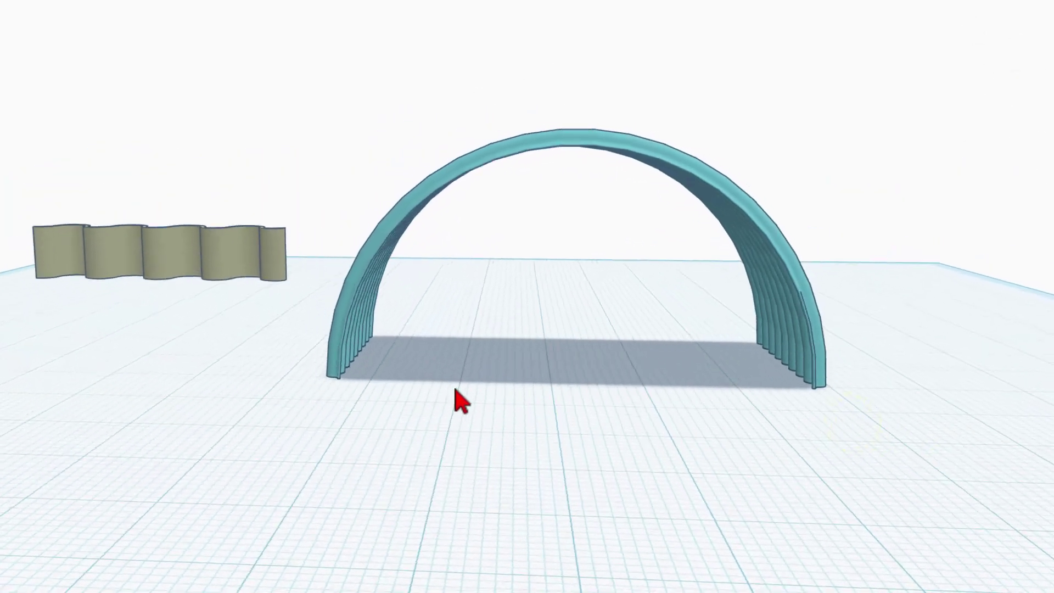
left_click_drag(609, 250, 653, 178)
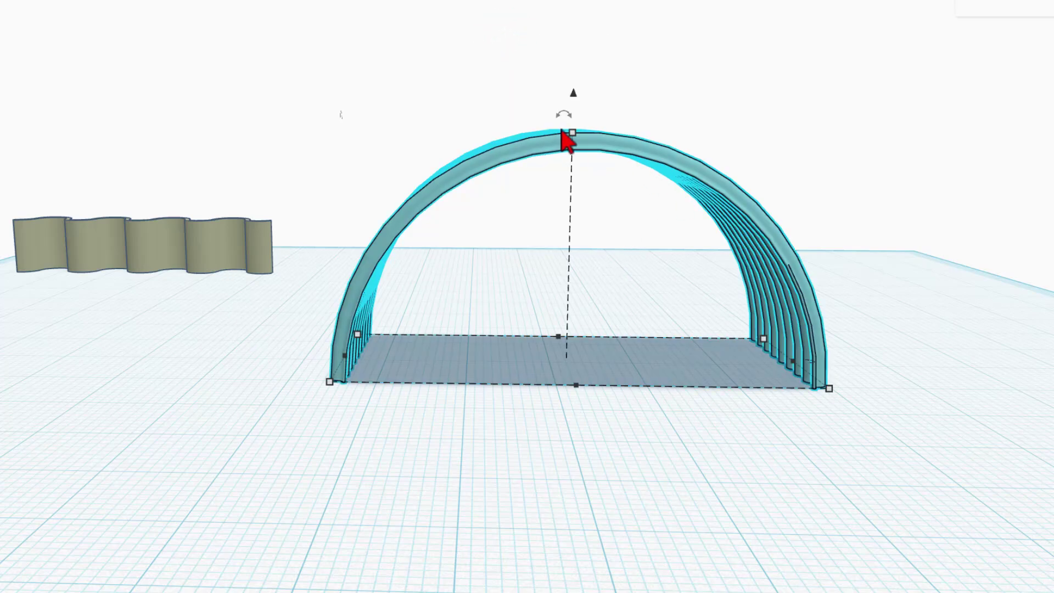
left_click_drag(573, 133, 571, 215)
right_click_drag(650, 355, 158, 292)
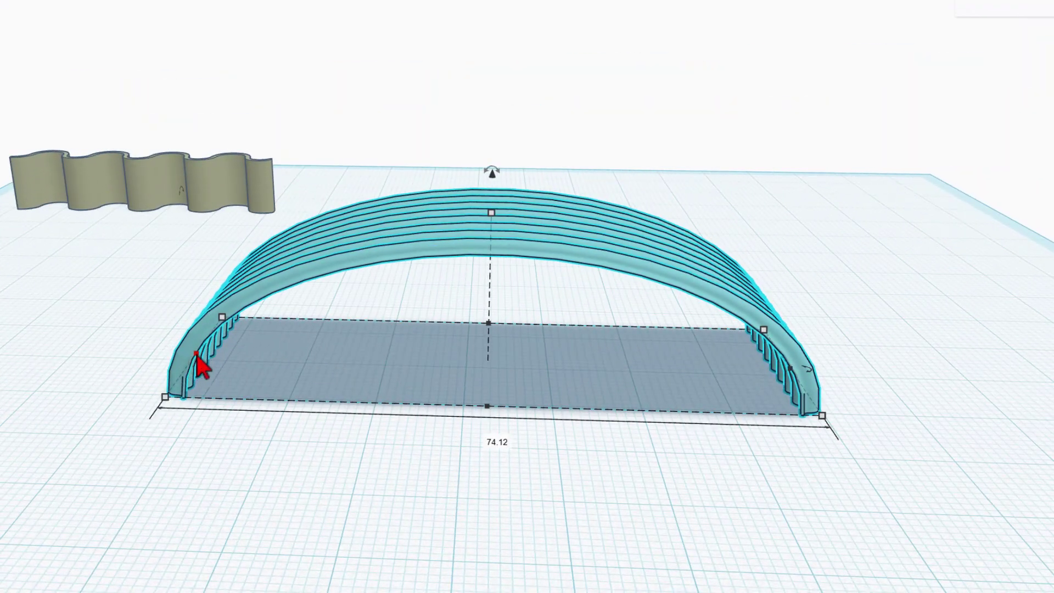
left_click(288, 510)
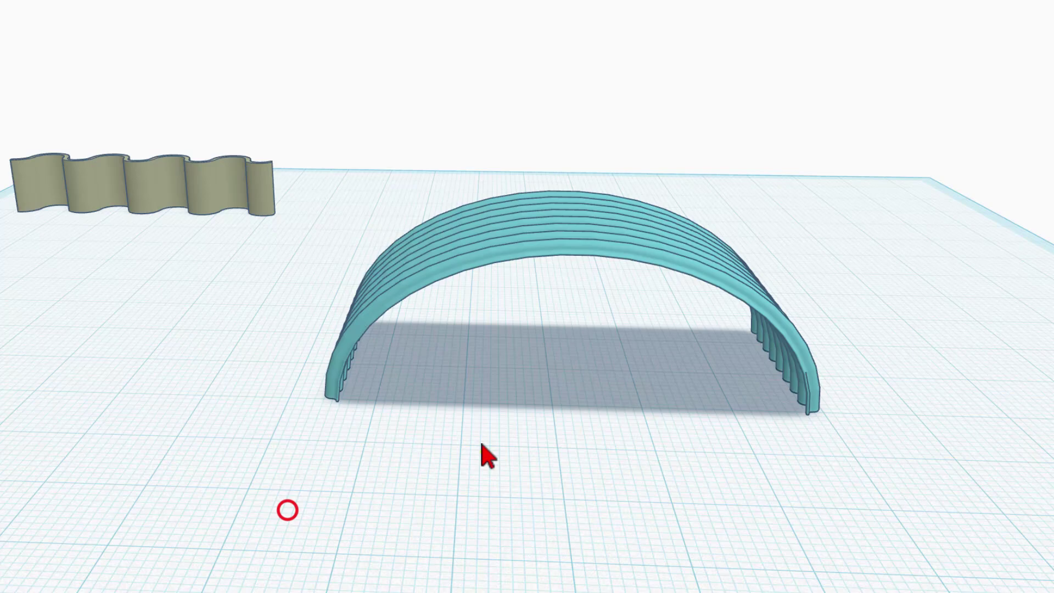
right_click_drag(482, 447, 660, 456)
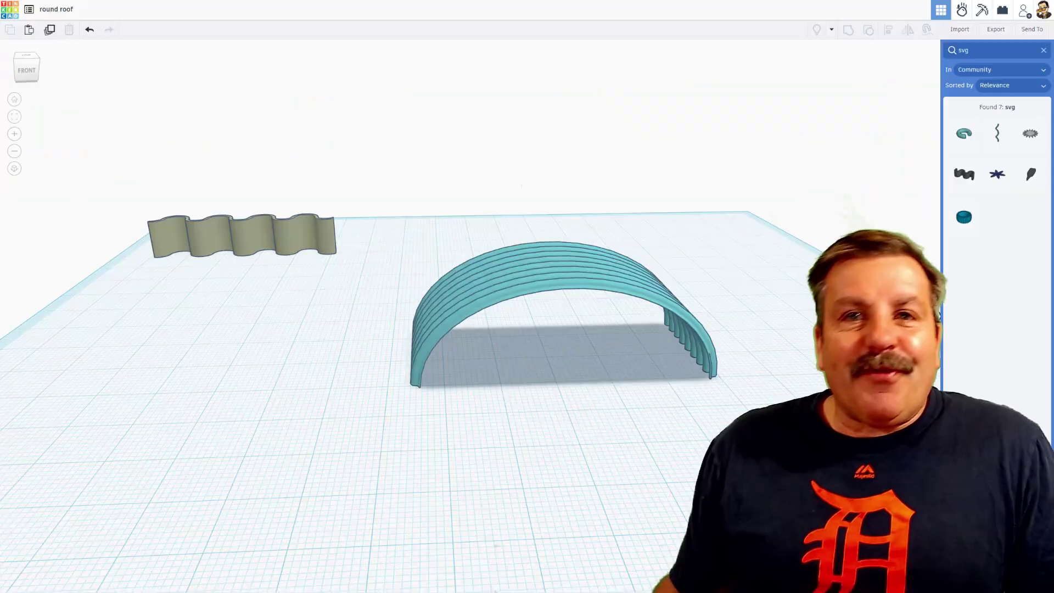